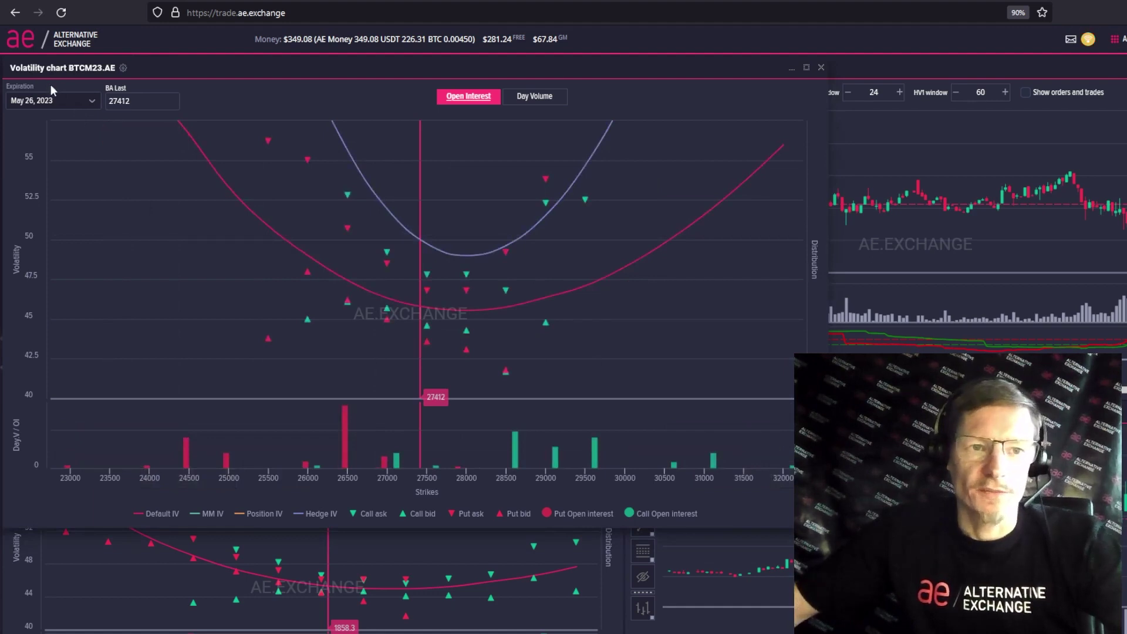
# - Switch the volatility chart to the Jun 30, 2023 expiry, with strikes 19000–36000
pyautogui.click(93, 101)
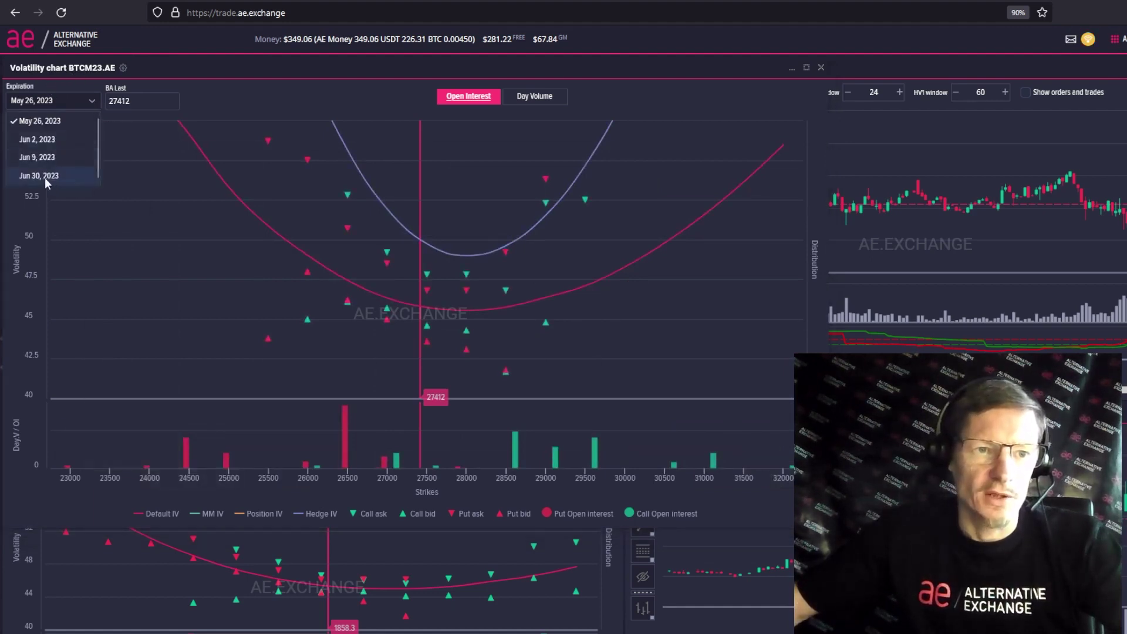
pyautogui.click(45, 177)
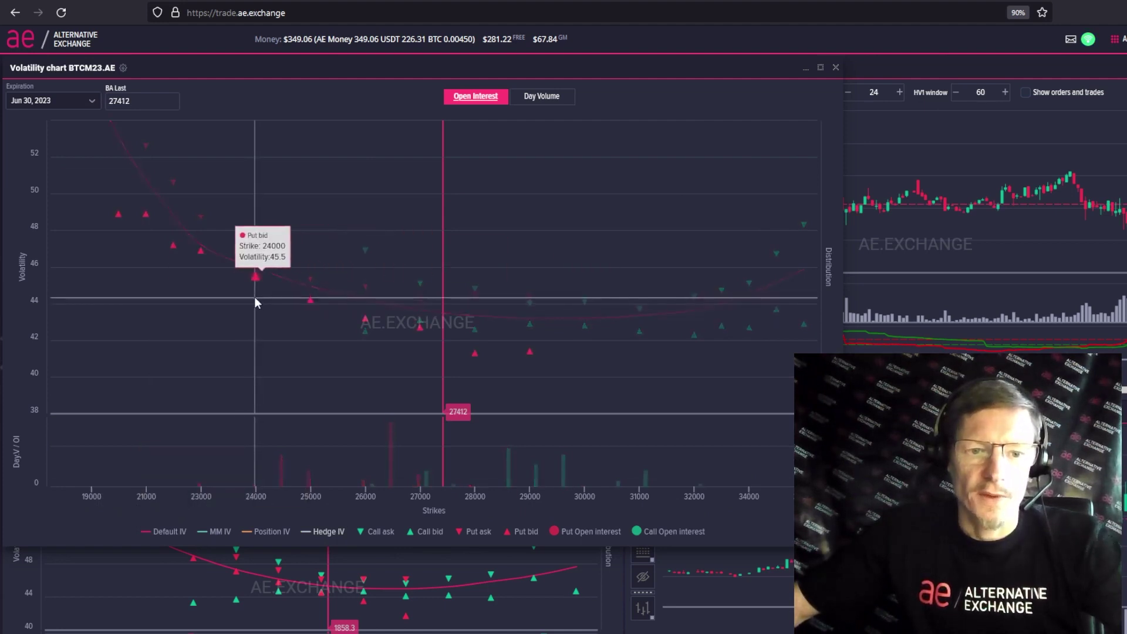
pyautogui.moveTo(307, 314)
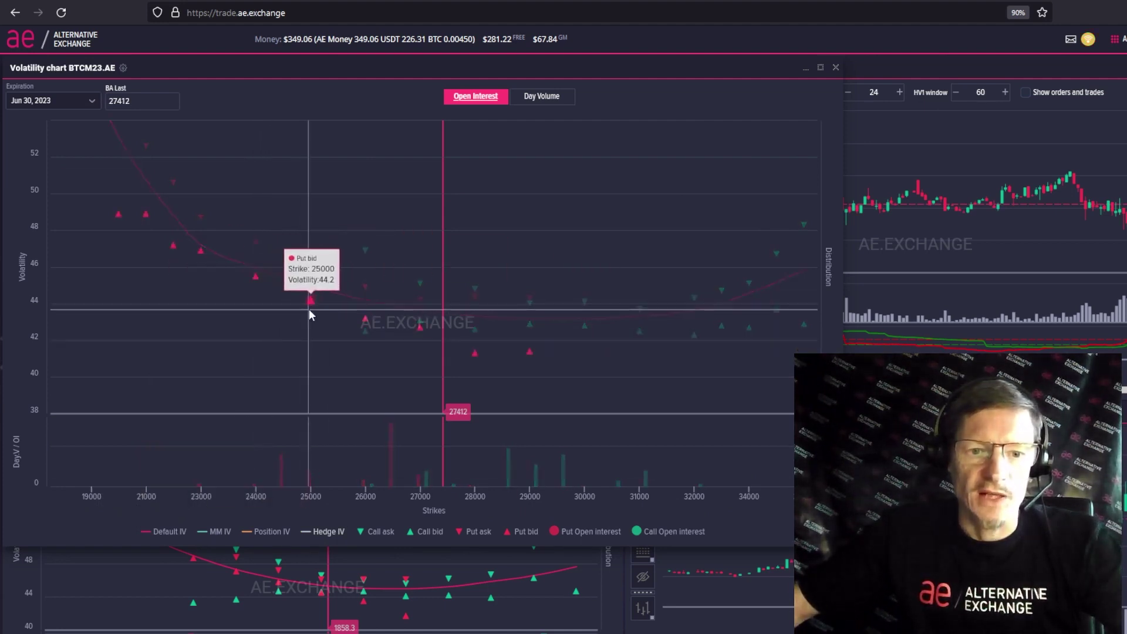
pyautogui.moveTo(250, 297)
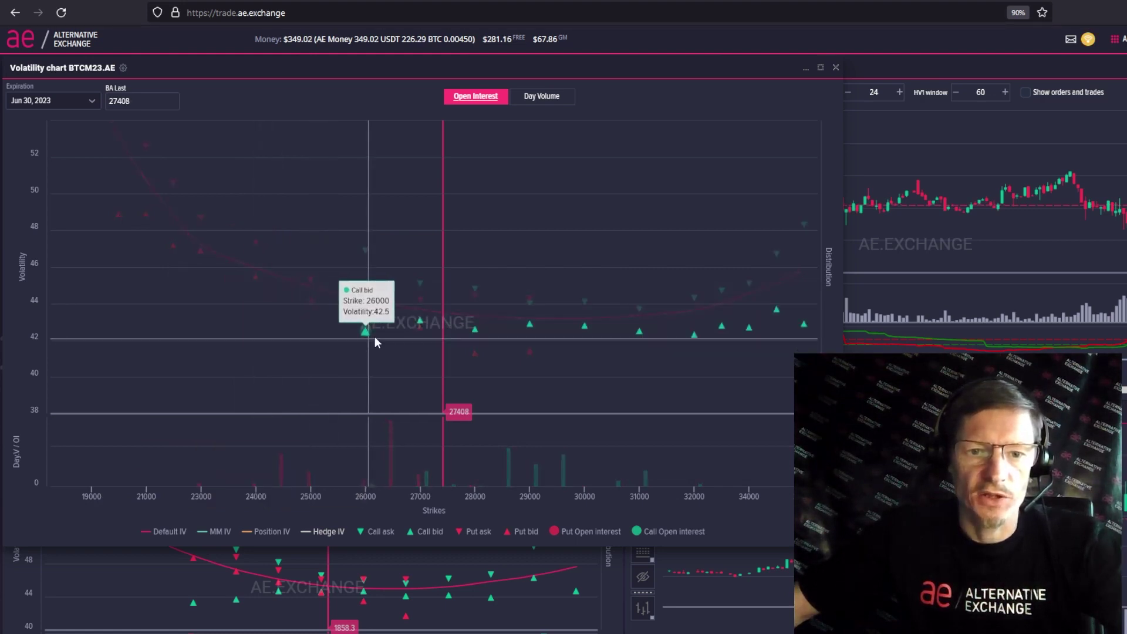
pyautogui.moveTo(413, 336)
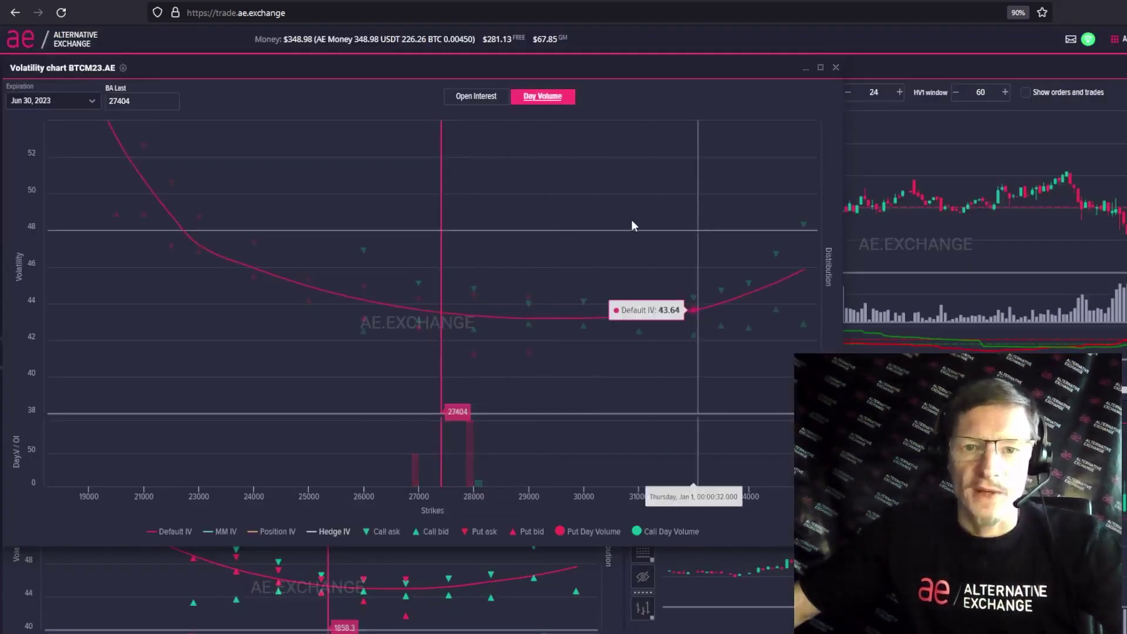
# - Turn on call and put open interest bars under the Jun 30 smile
pyautogui.click(469, 97)
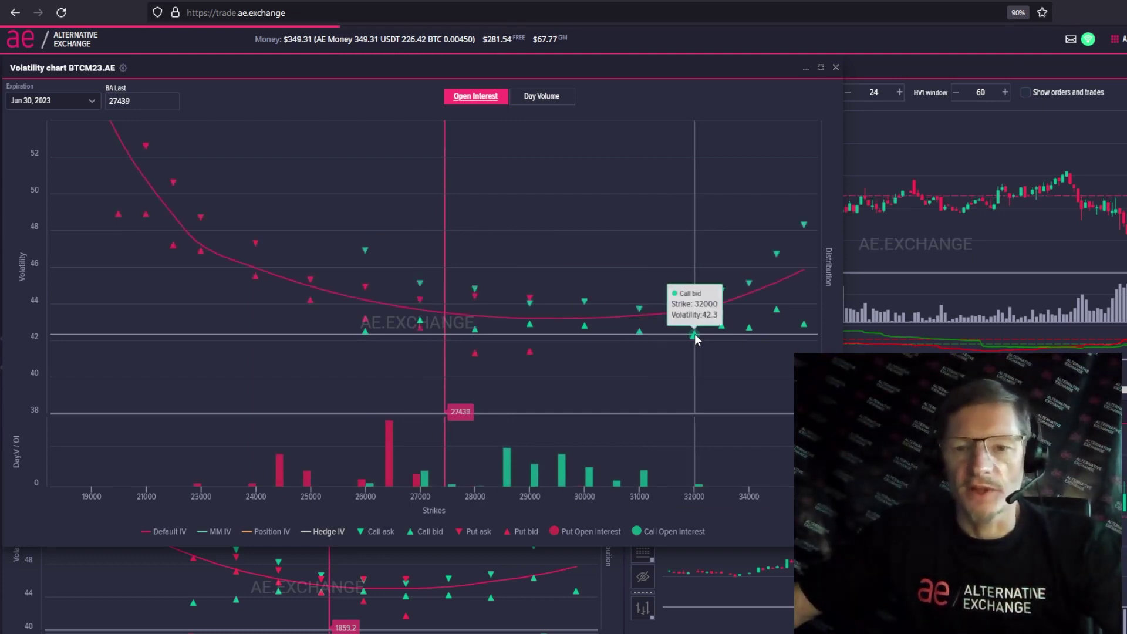
pyautogui.moveTo(696, 300)
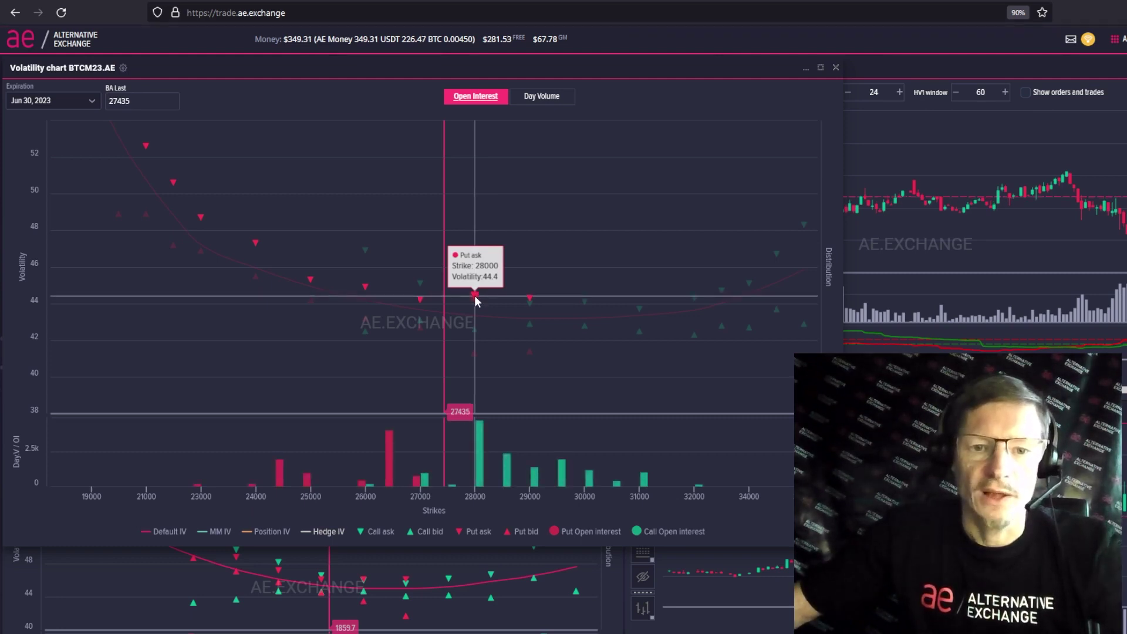
pyautogui.click(474, 294)
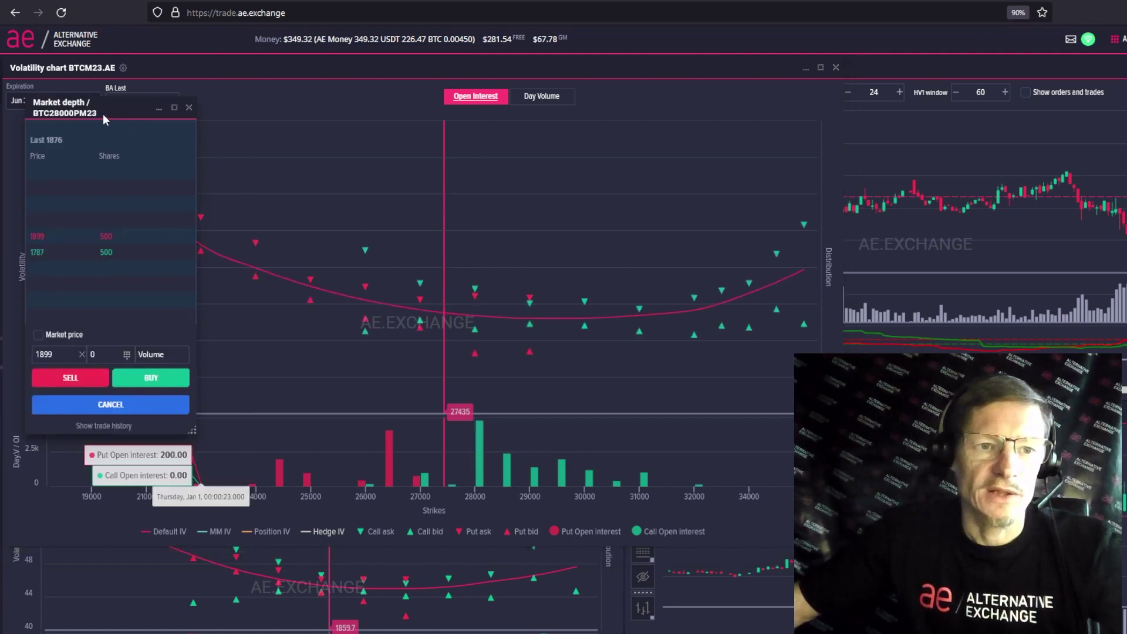
pyautogui.moveTo(112, 111); pyautogui.dragTo(757, 128)
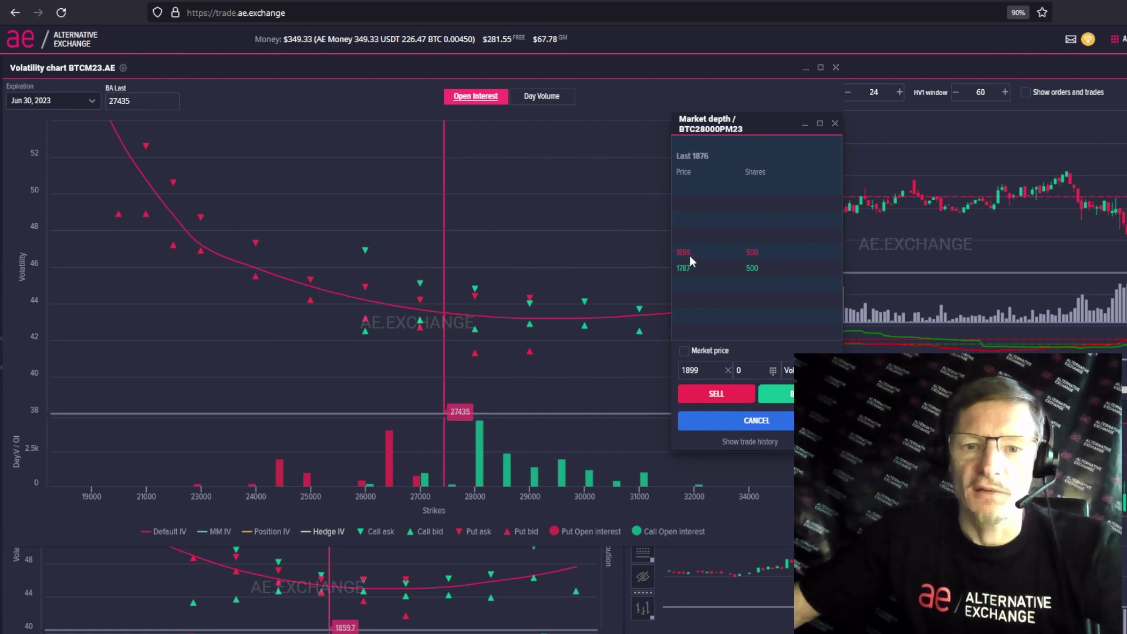
pyautogui.moveTo(533, 298)
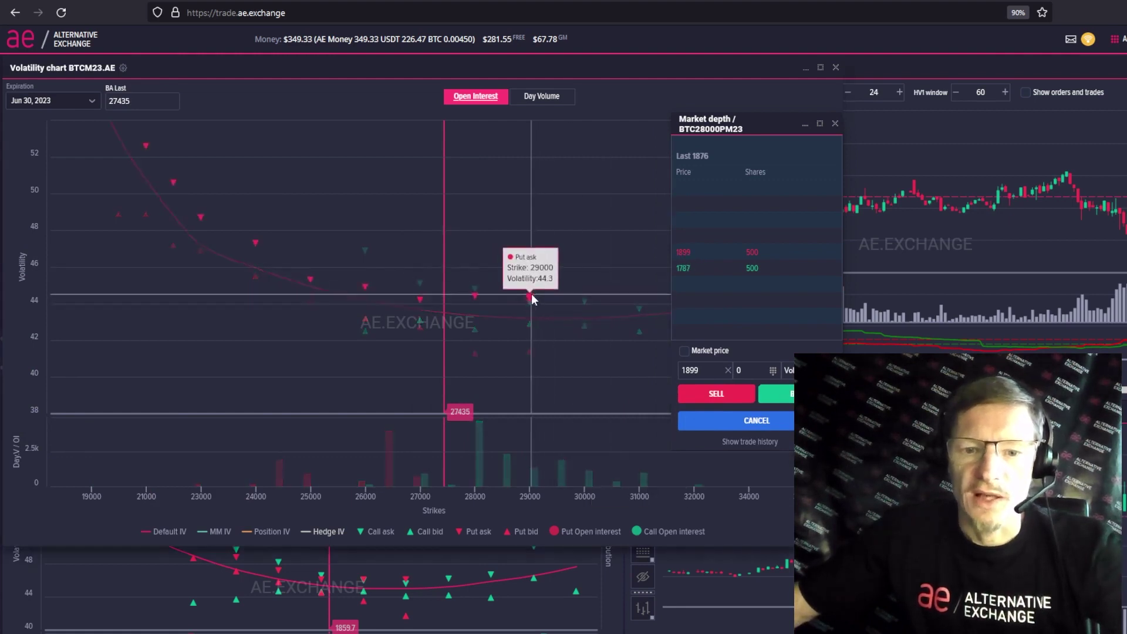
pyautogui.moveTo(475, 295)
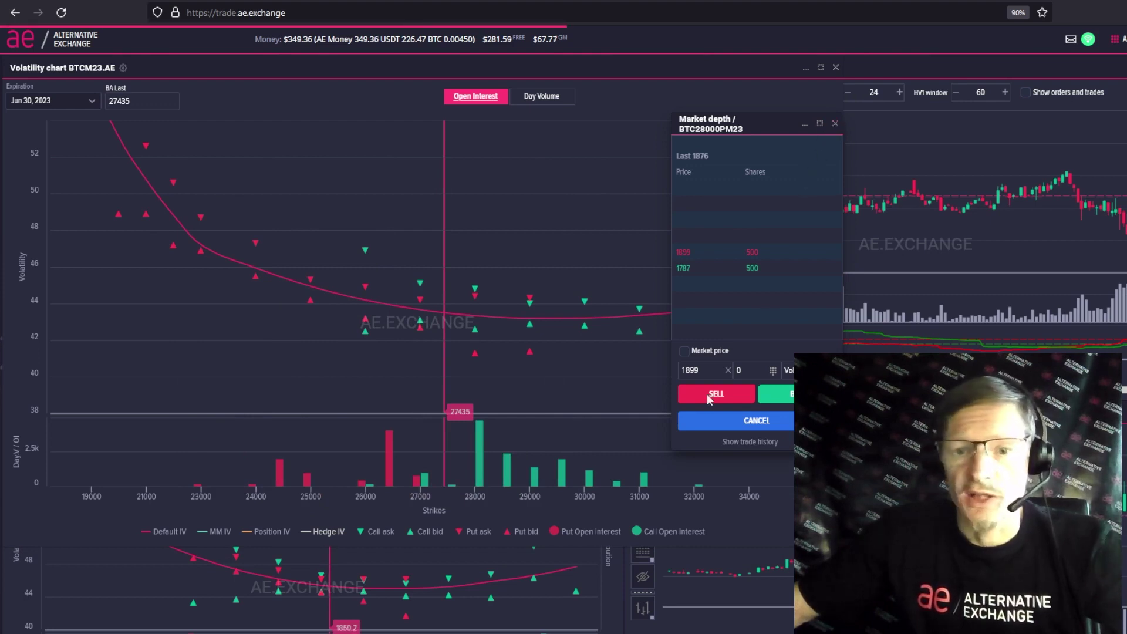
pyautogui.press('Escape')
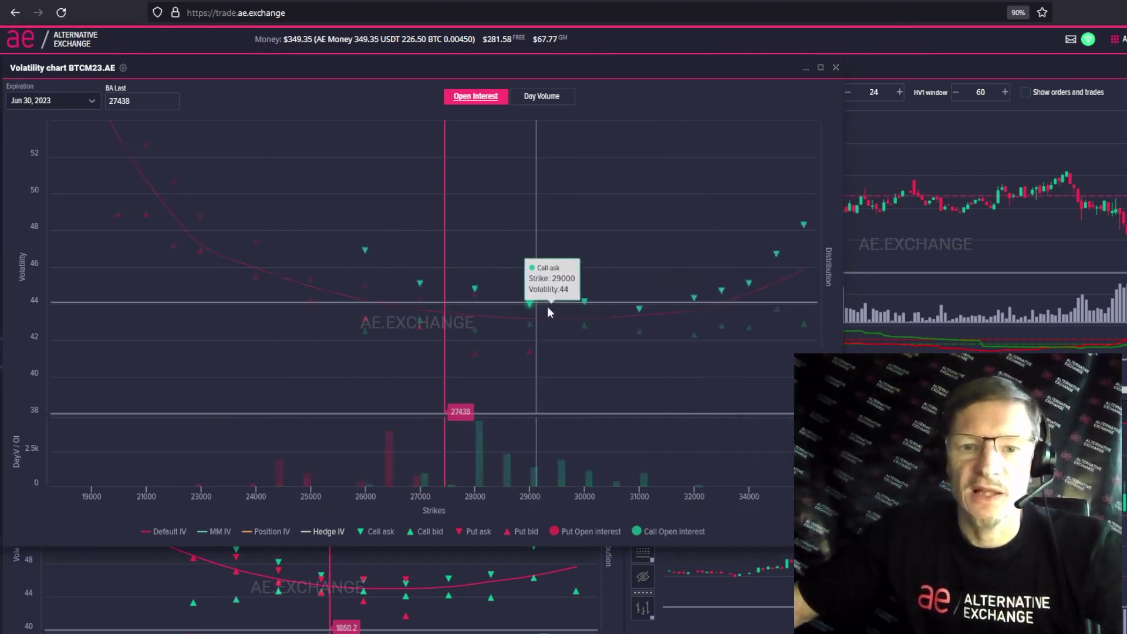
pyautogui.moveTo(584, 304)
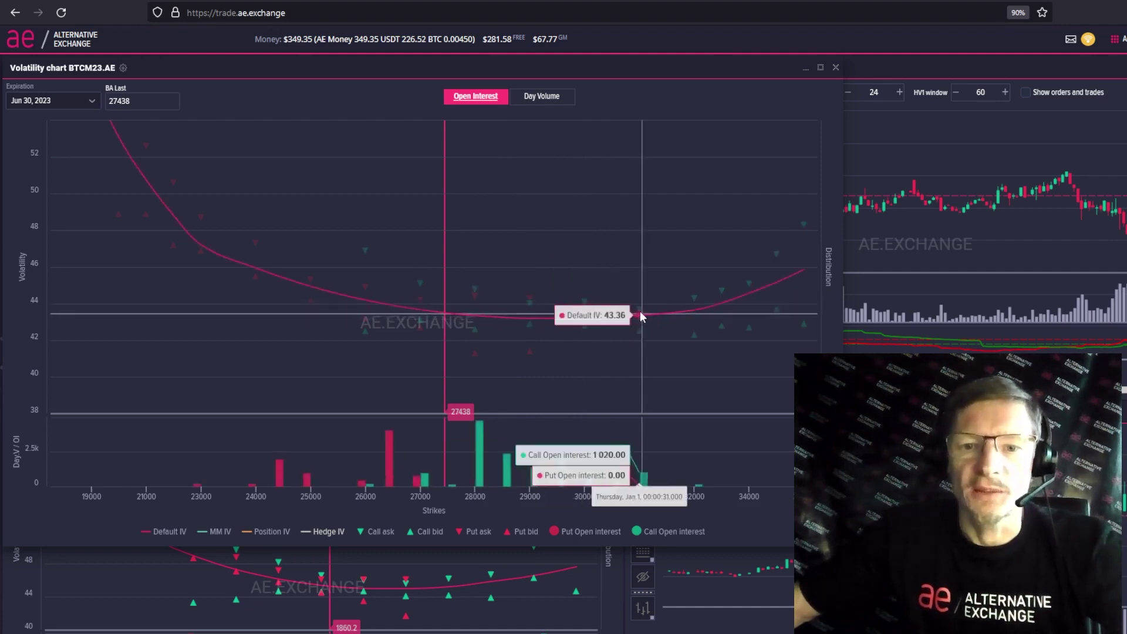
pyautogui.moveTo(638, 306)
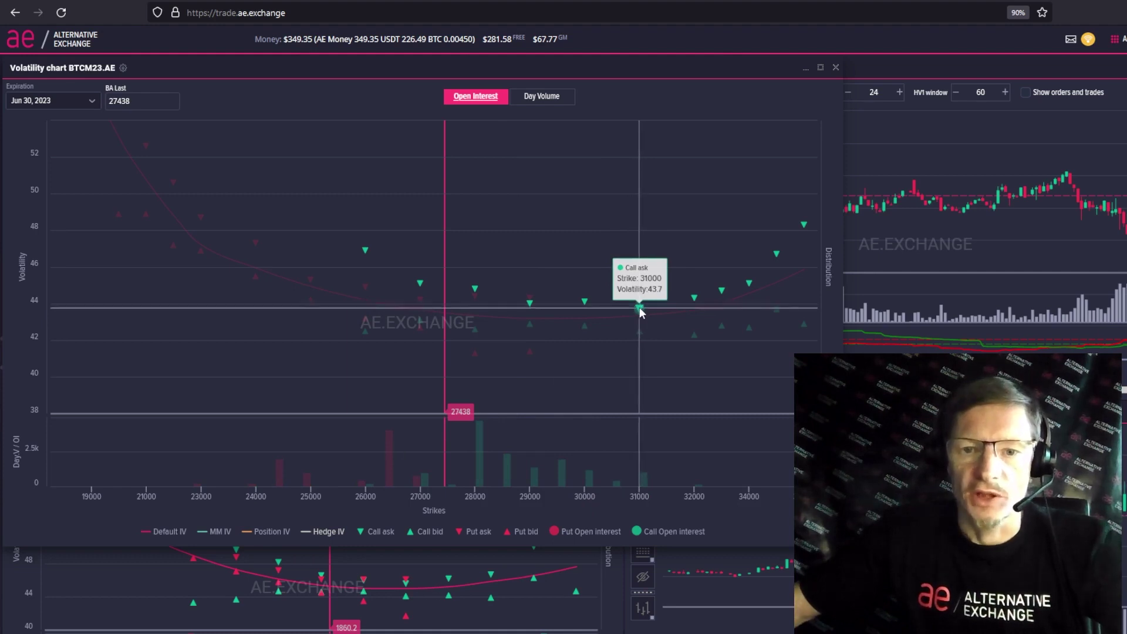
pyautogui.click(639, 309)
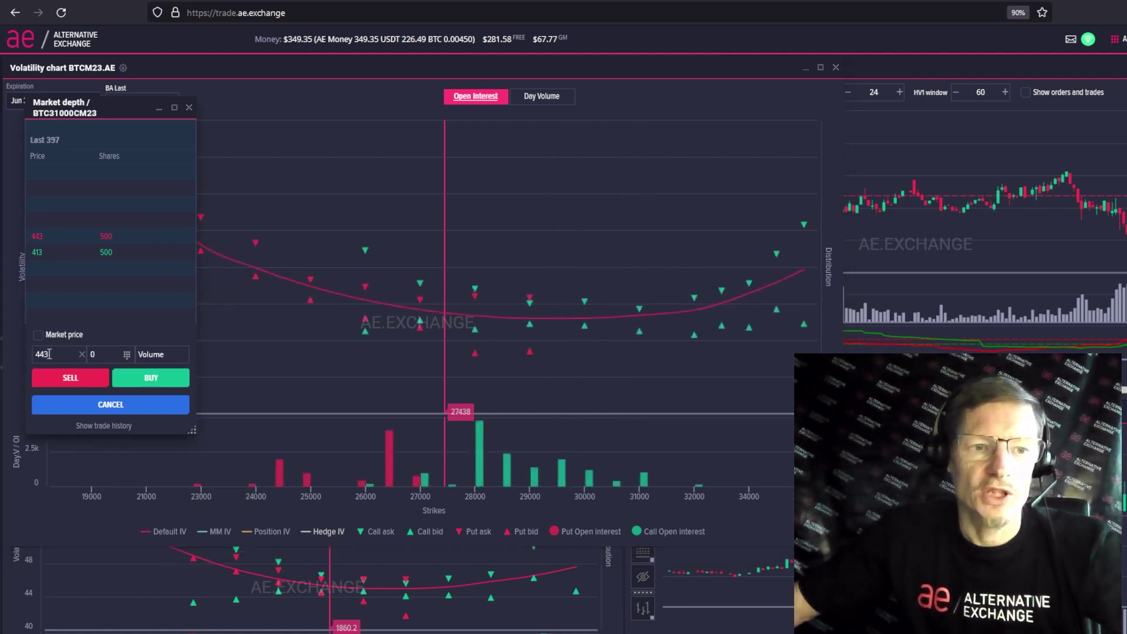
pyautogui.moveTo(640, 305)
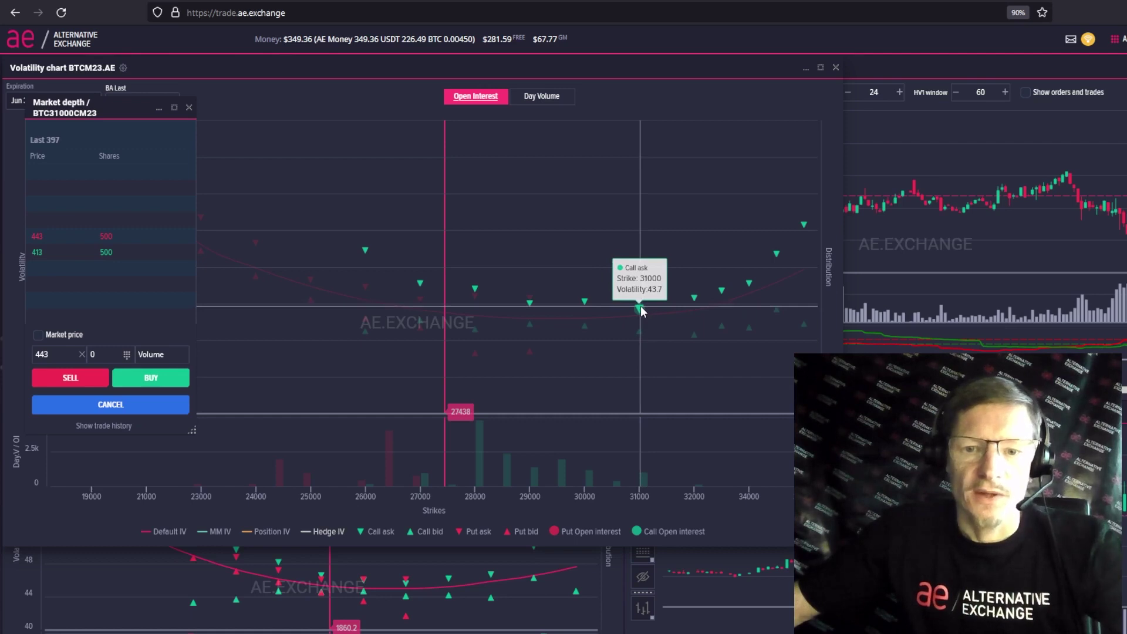
pyautogui.press('Escape')
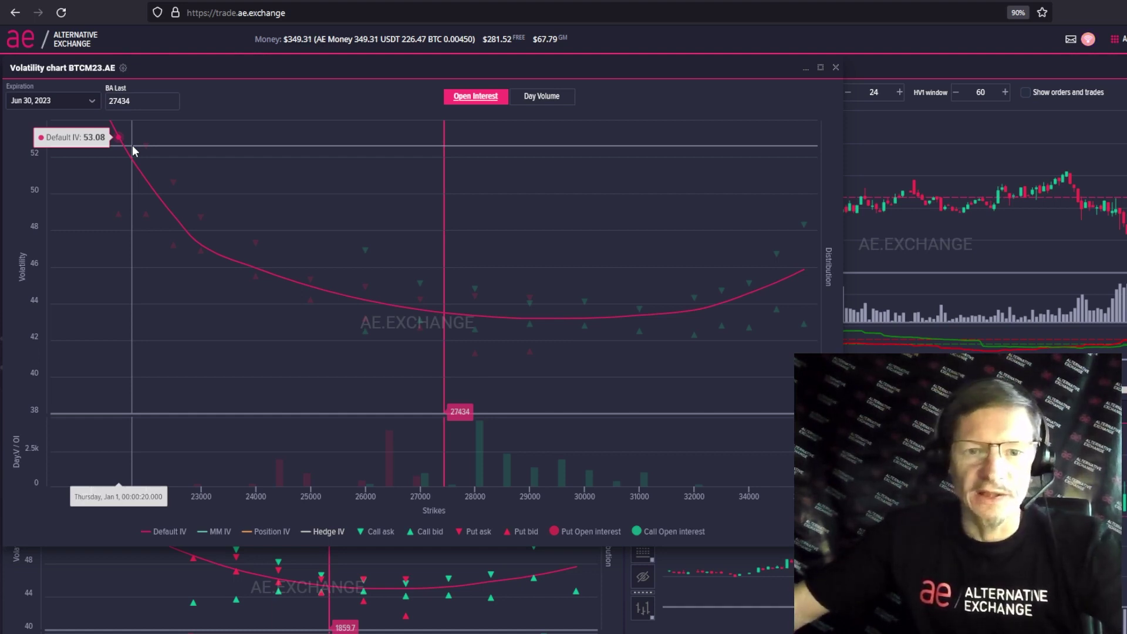
# - Show Delta IV put and call curves crossing near the 27419 last price
pyautogui.moveTo(251, 276)
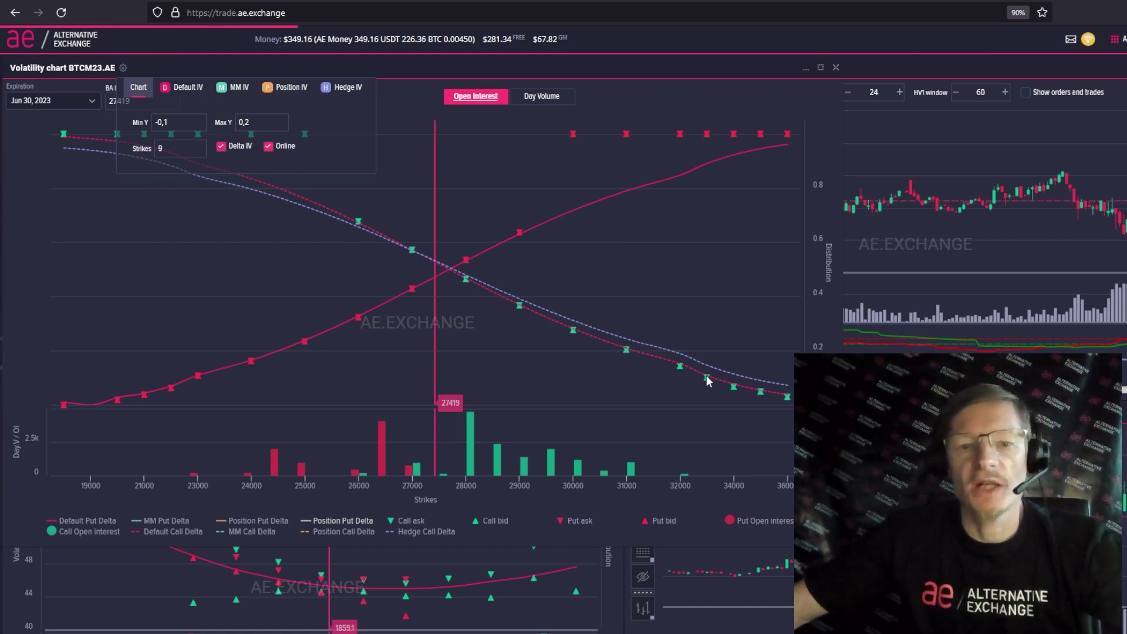
# - Switch Delta IV off so the volatility smile returns over the open interest bars
pyautogui.click(221, 146)
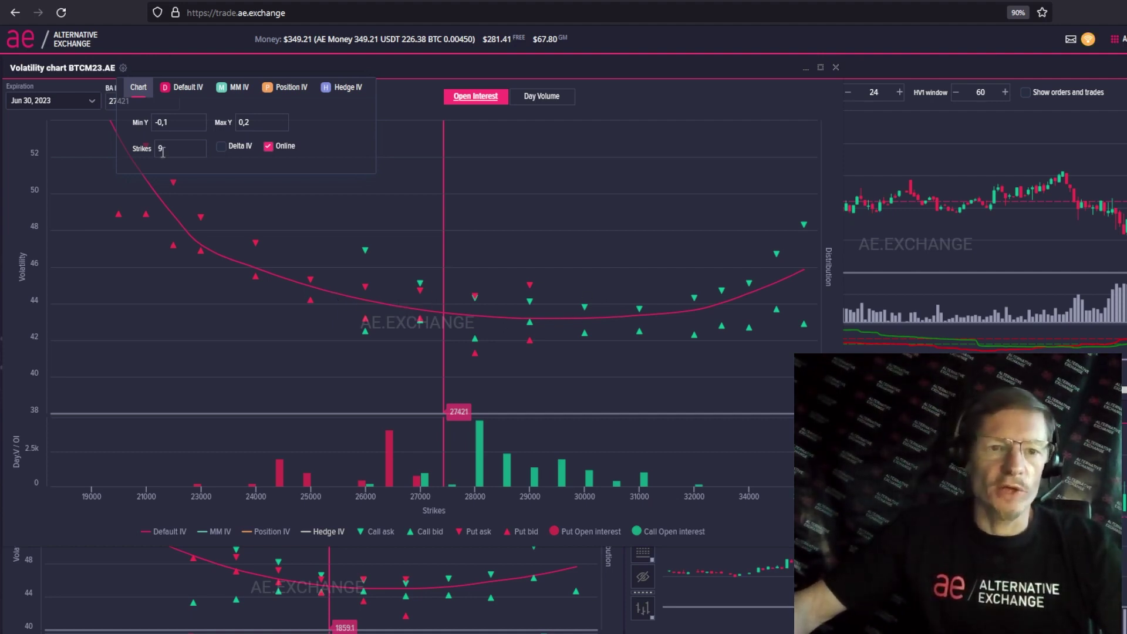
# - Set the Position IV curve to level 45, tilt -4, curve 3 and show its distributions
pyautogui.click(239, 87)
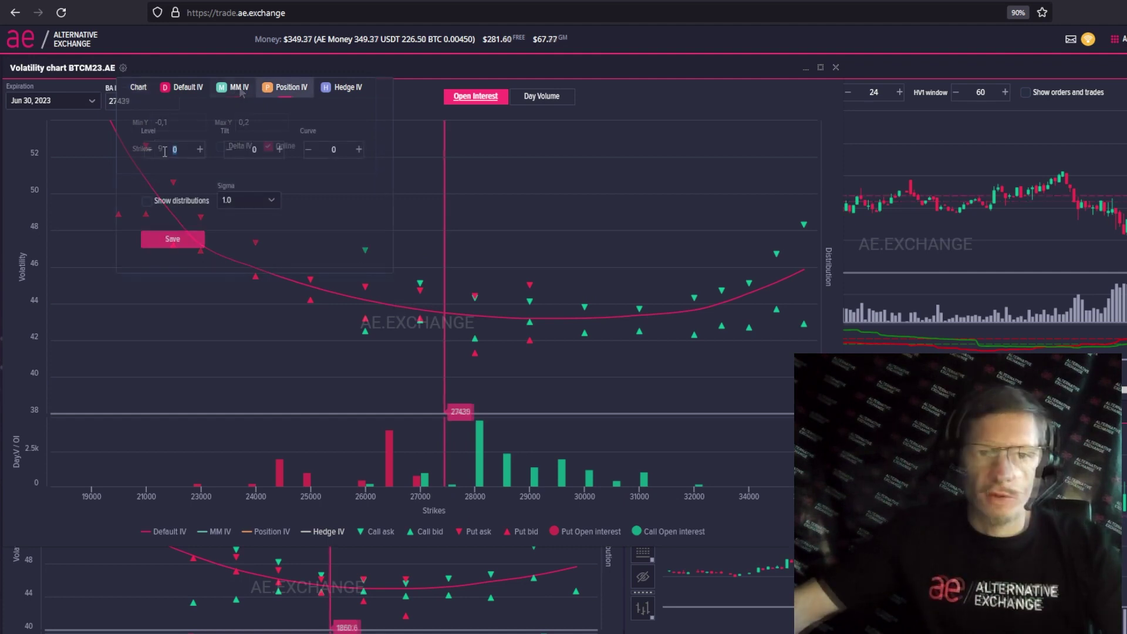
pyautogui.write('46')
pyautogui.click(256, 150)
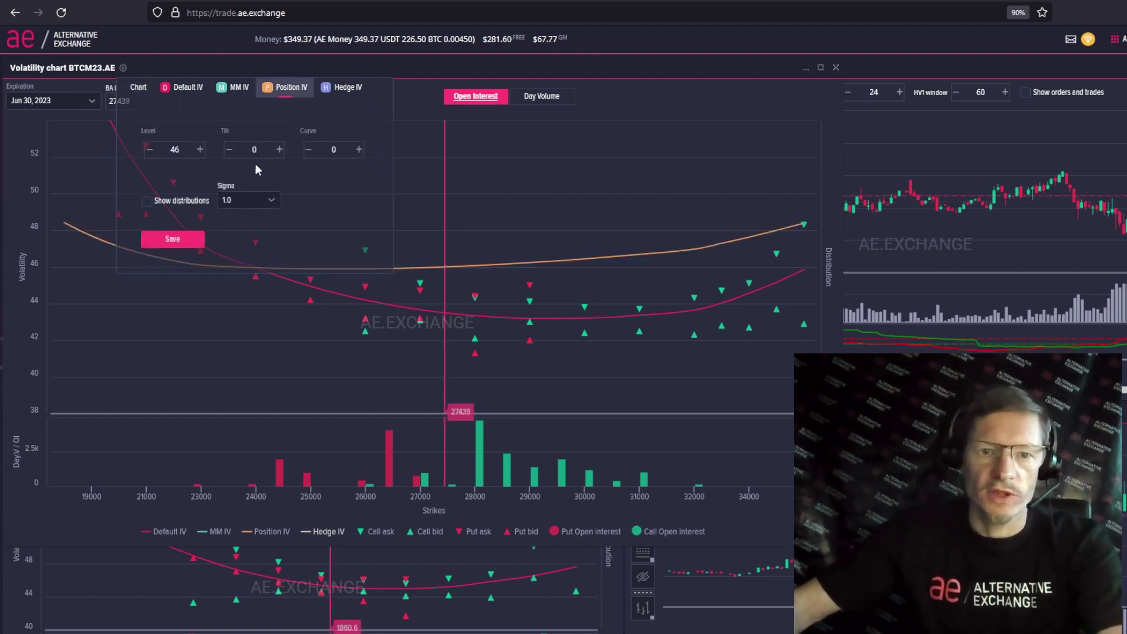
pyautogui.click(229, 150)
pyautogui.click(229, 149)
pyautogui.click(229, 150)
pyautogui.click(229, 150)
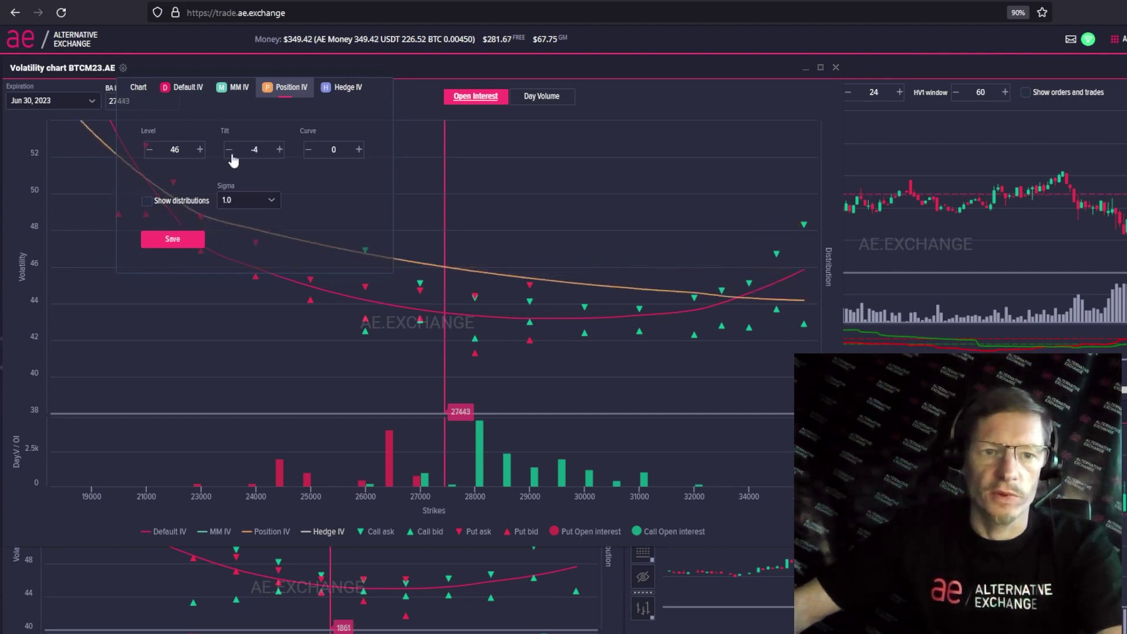
pyautogui.write('5')
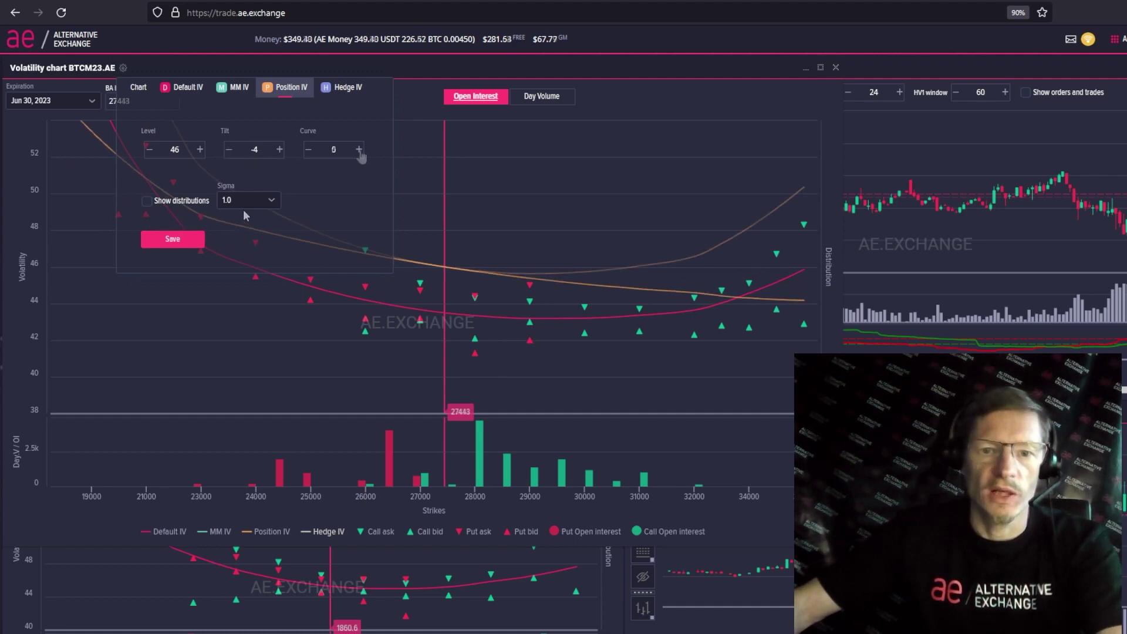
pyautogui.click(308, 150)
pyautogui.click(308, 150)
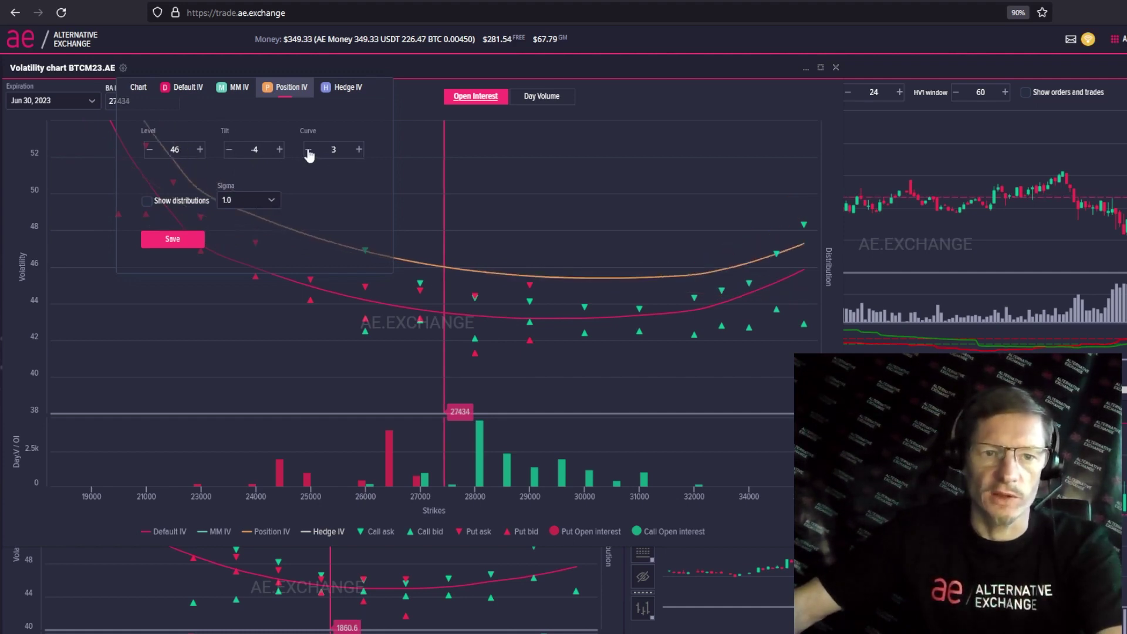
pyautogui.click(150, 149)
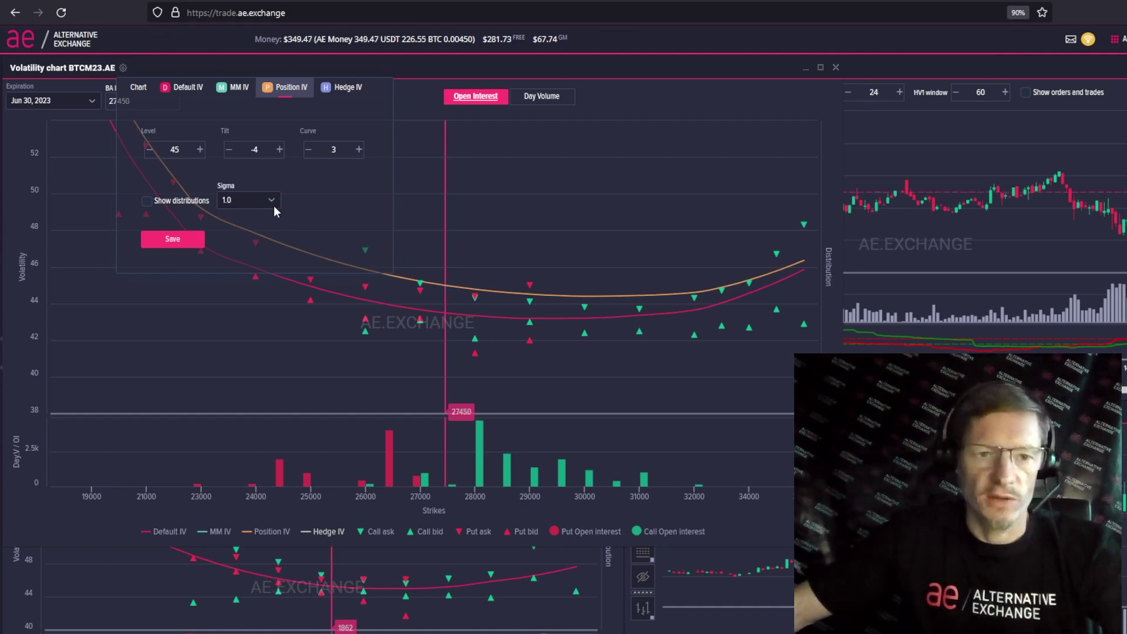
pyautogui.click(145, 203)
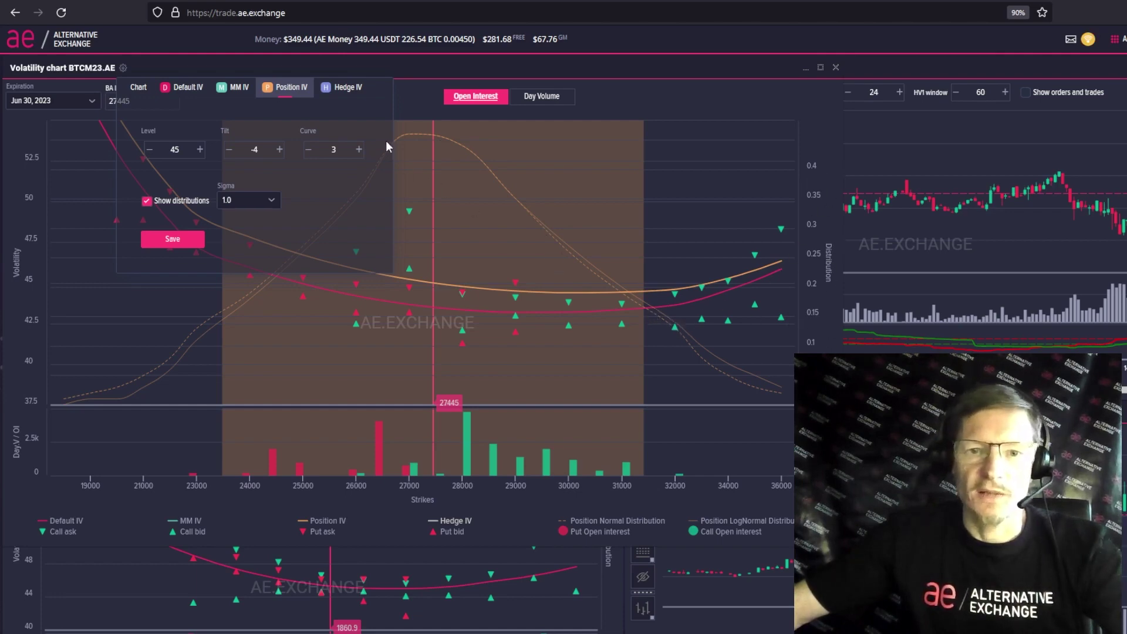
# - Hide distributions, save the Position IV curve, and add the MM IV curve at level 42
pyautogui.click(146, 200)
pyautogui.click(172, 239)
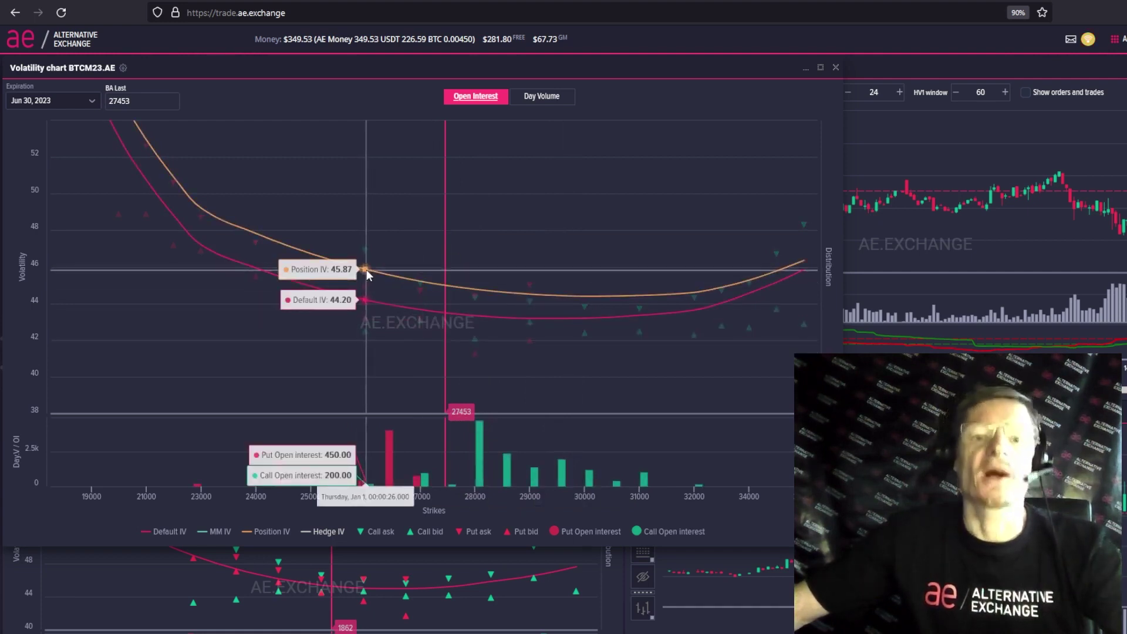
pyautogui.click(123, 68)
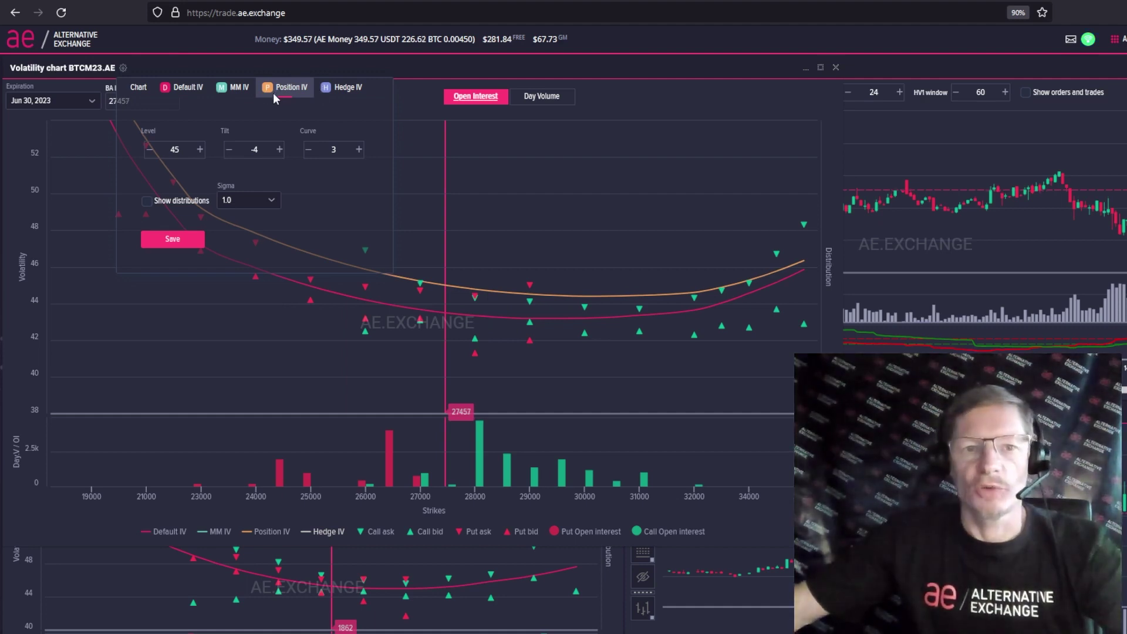
pyautogui.click(233, 88)
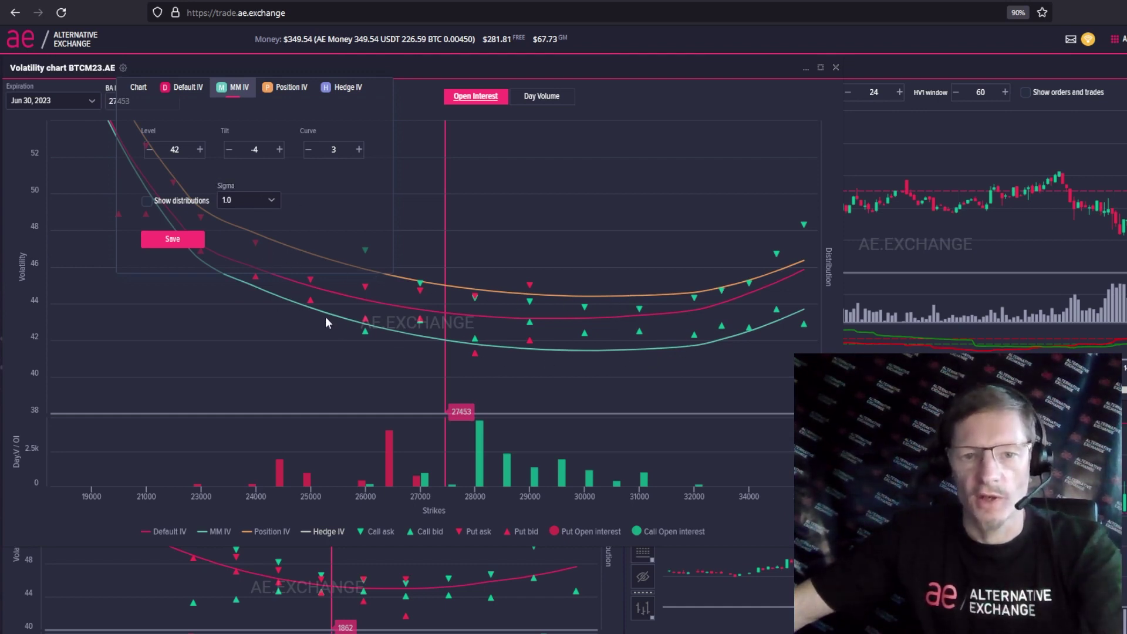
# - Select the Hedge IV tab and apply level 40, tilt -2, curve 2
pyautogui.click(341, 87)
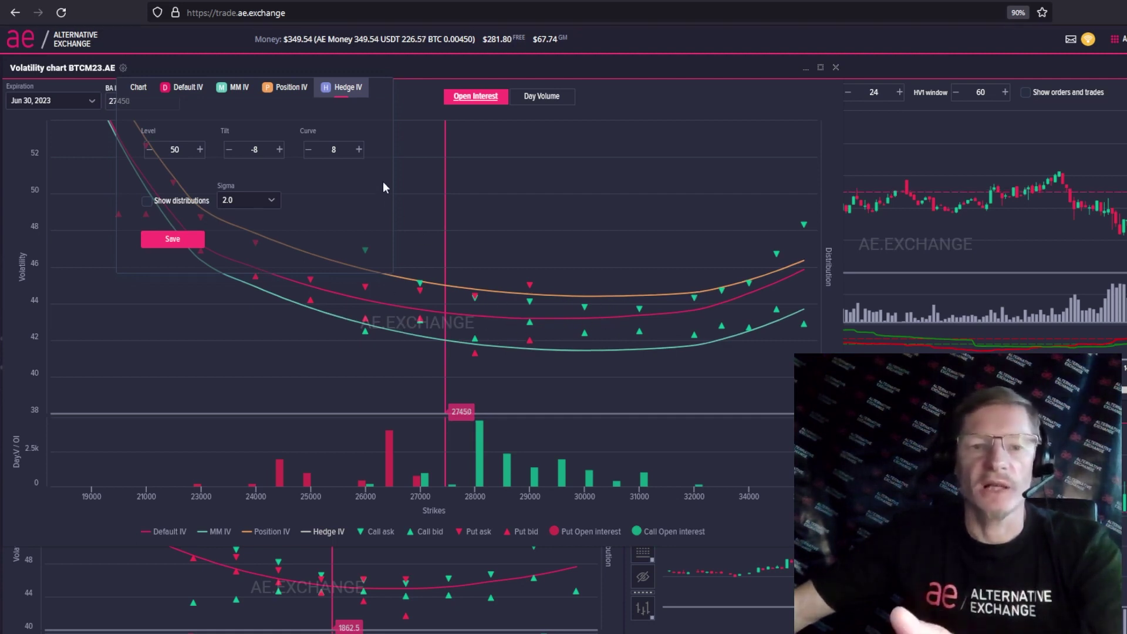
pyautogui.click(346, 87)
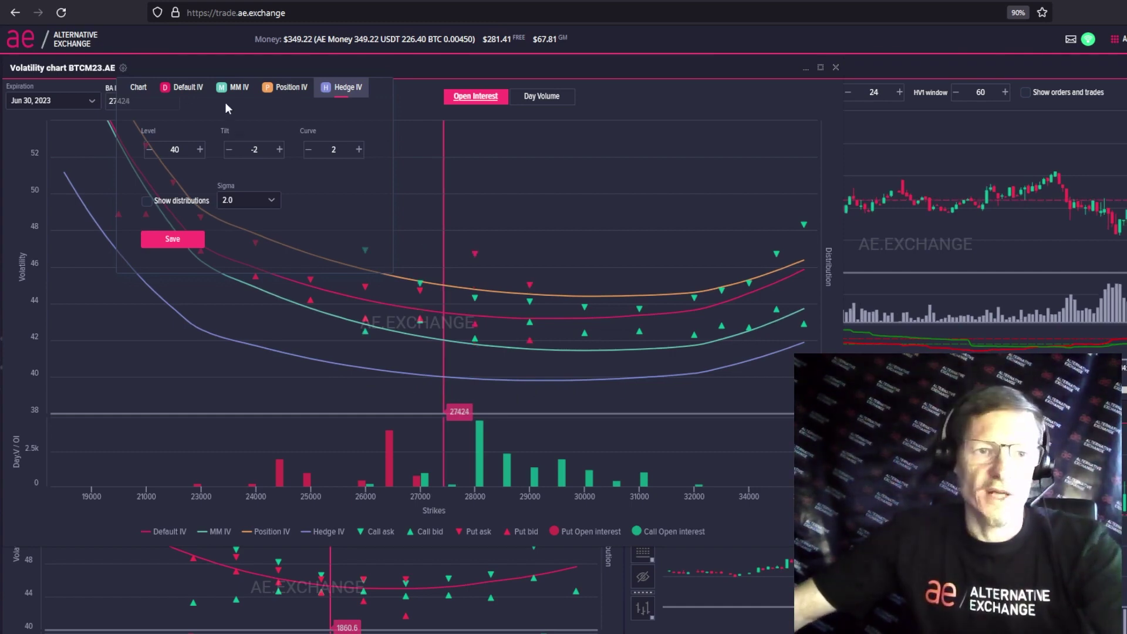
# - Scroll down to the BTCM23.AE option board listing strikes from 19000
pyautogui.scroll(-5, 286, 88)
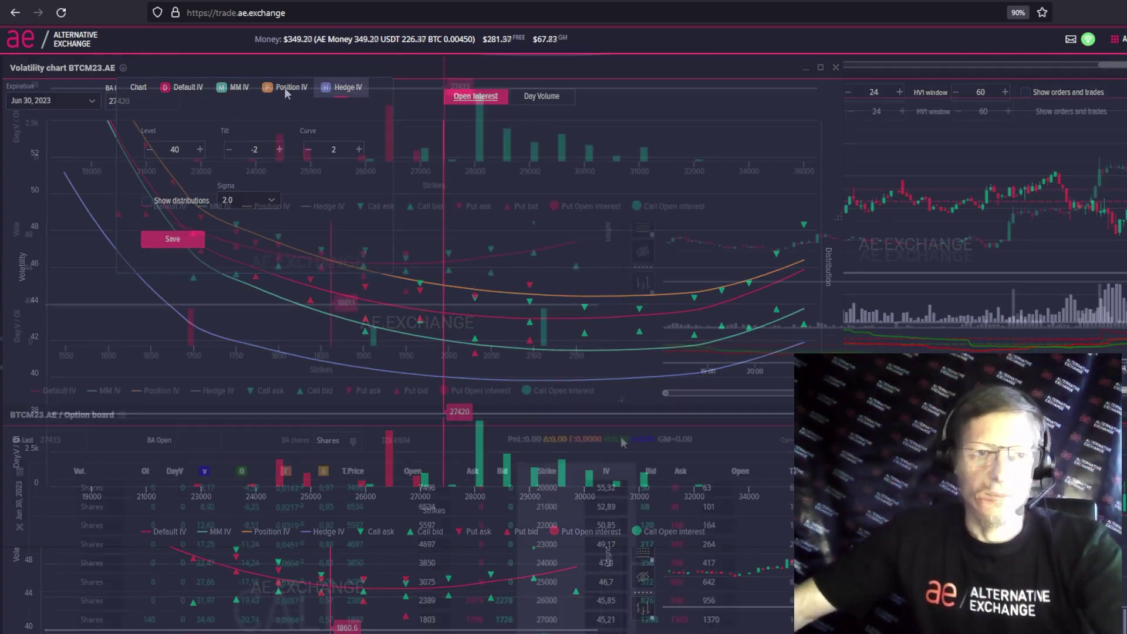
# - Price the option board on the Position IV curve
pyautogui.moveTo(589, 232)
pyautogui.mouseDown()
pyautogui.moveTo(591, 220)
pyautogui.moveTo(579, 249)
pyautogui.mouseUp()
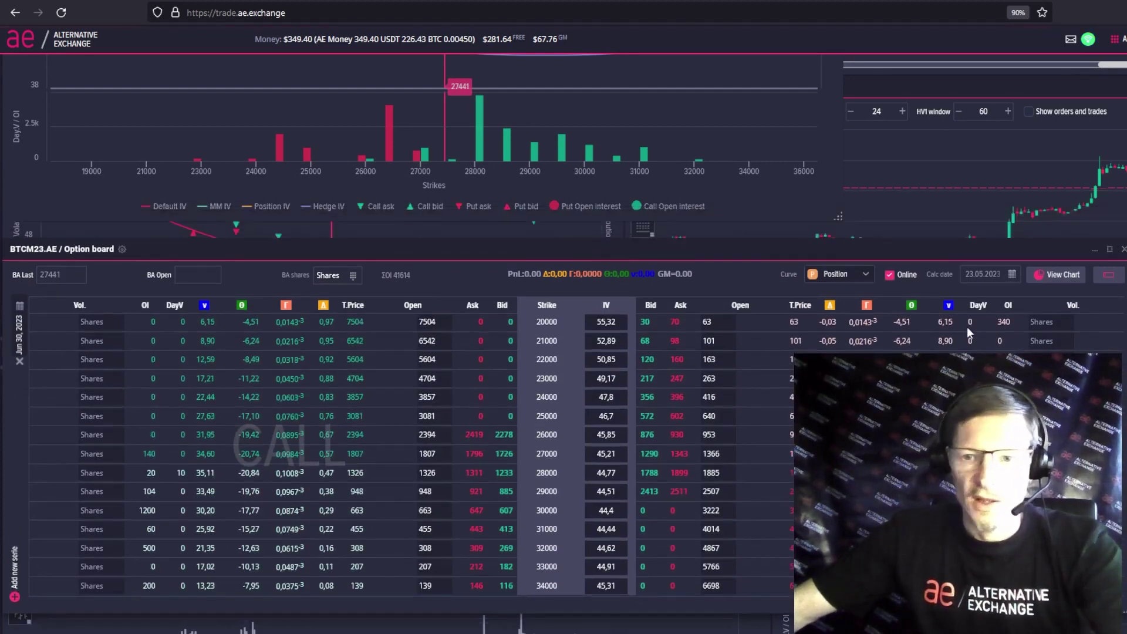
pyautogui.click(845, 274)
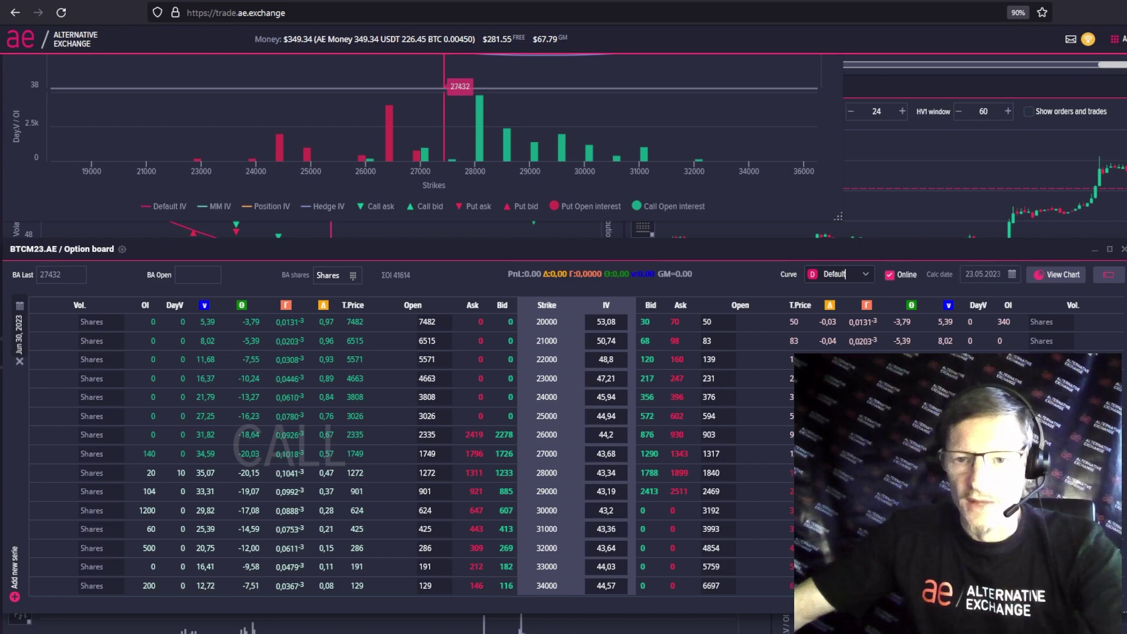
pyautogui.click(867, 275)
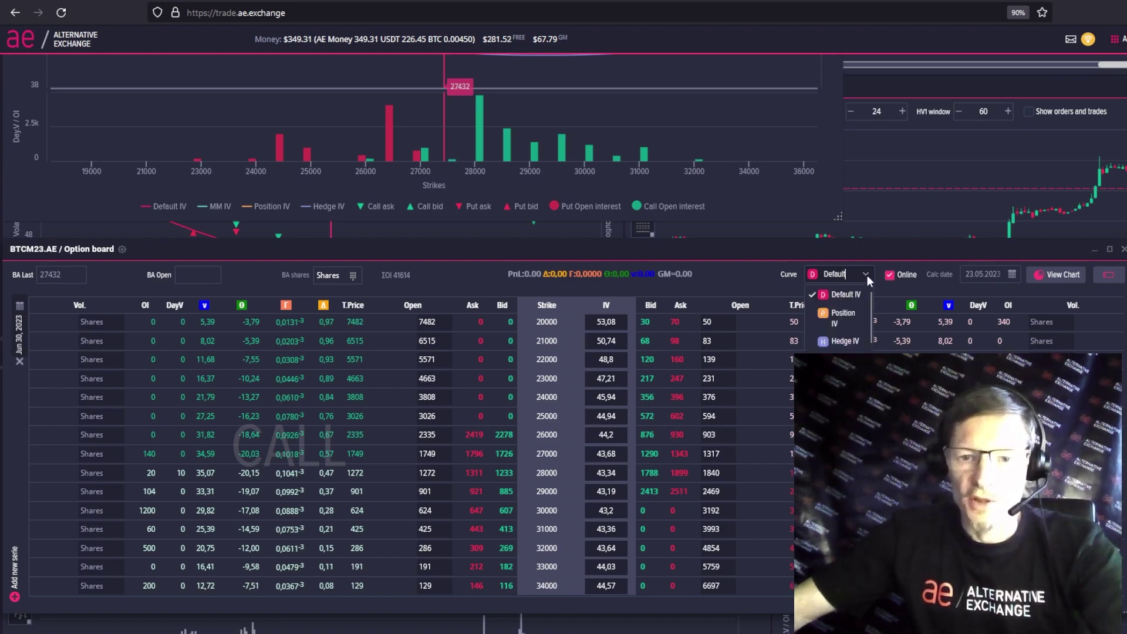
pyautogui.click(843, 317)
# - Open the PnL chart for the short 25000 put / 30000 call strangle from the 29000 row
pyautogui.scroll(2, 844, 317)
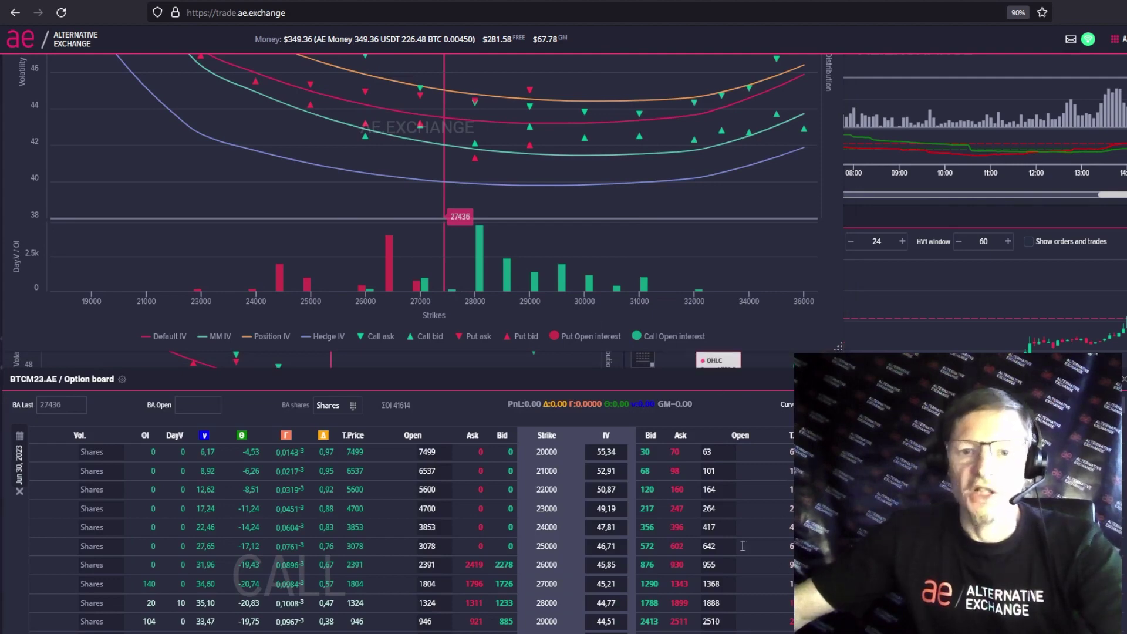
pyautogui.scroll(1, 434, 205)
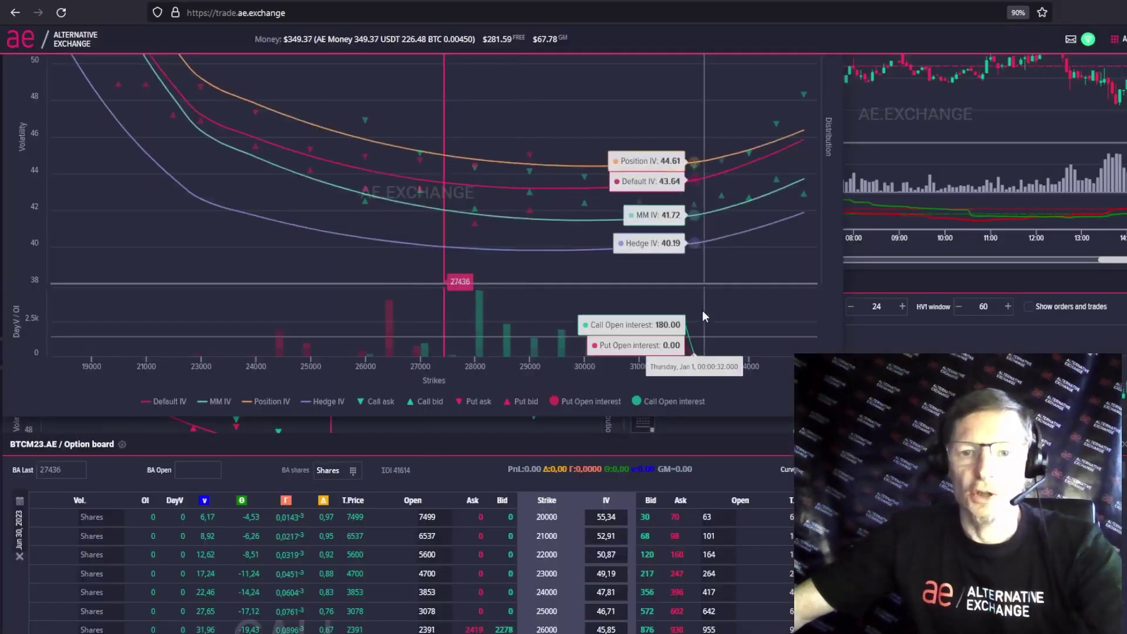
pyautogui.scroll(-2, 703, 311)
pyautogui.scroll(-1, 684, 305)
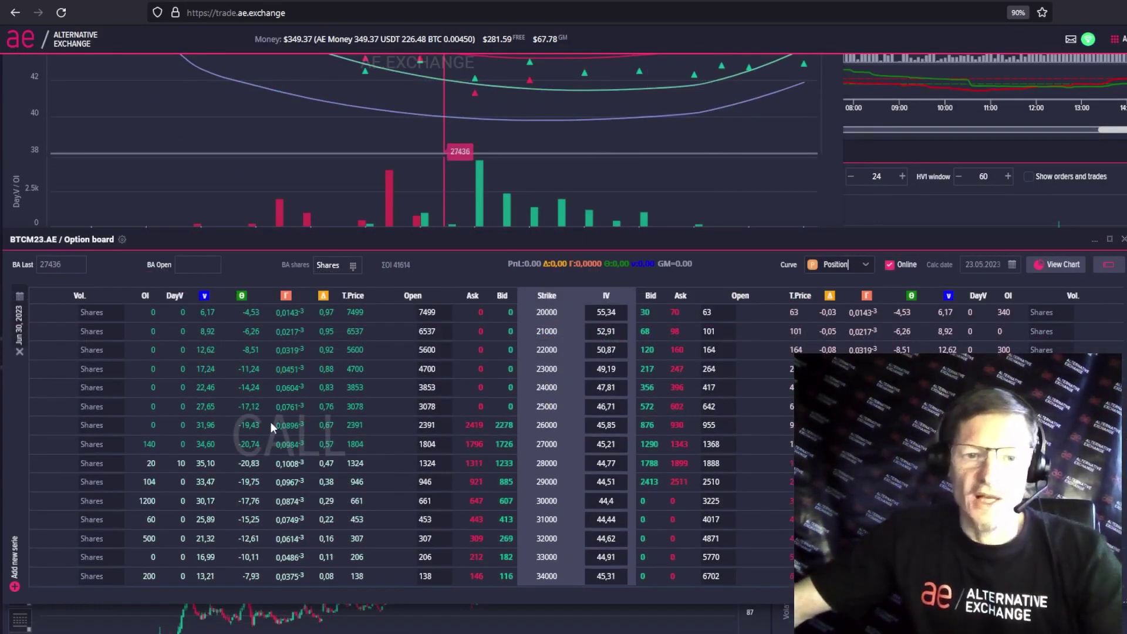
pyautogui.click(93, 482)
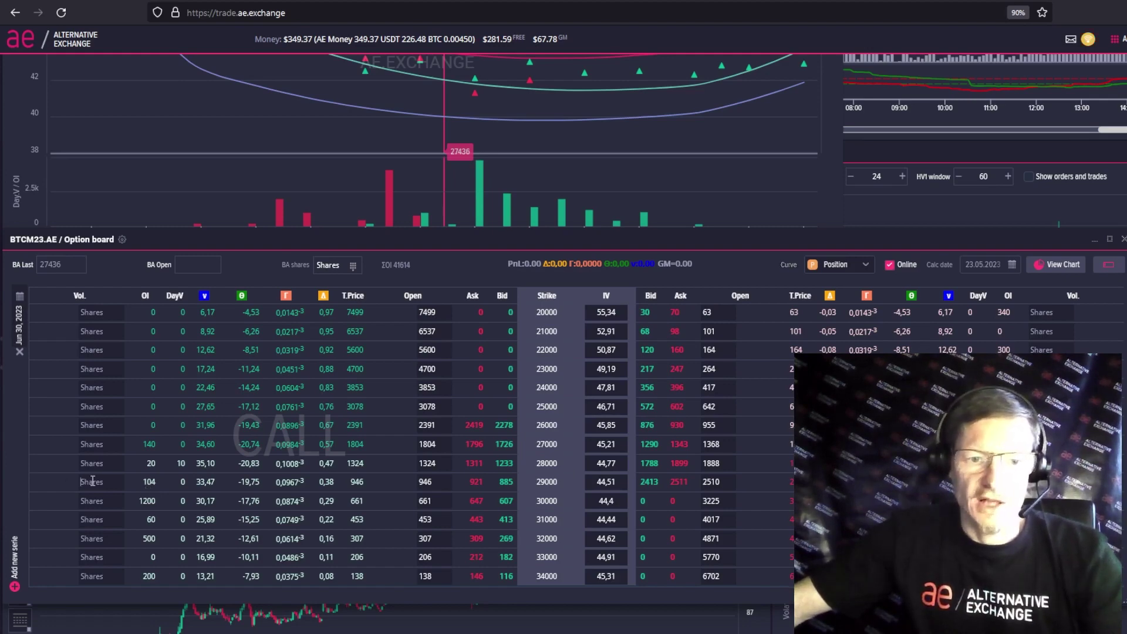
pyautogui.press('Return')
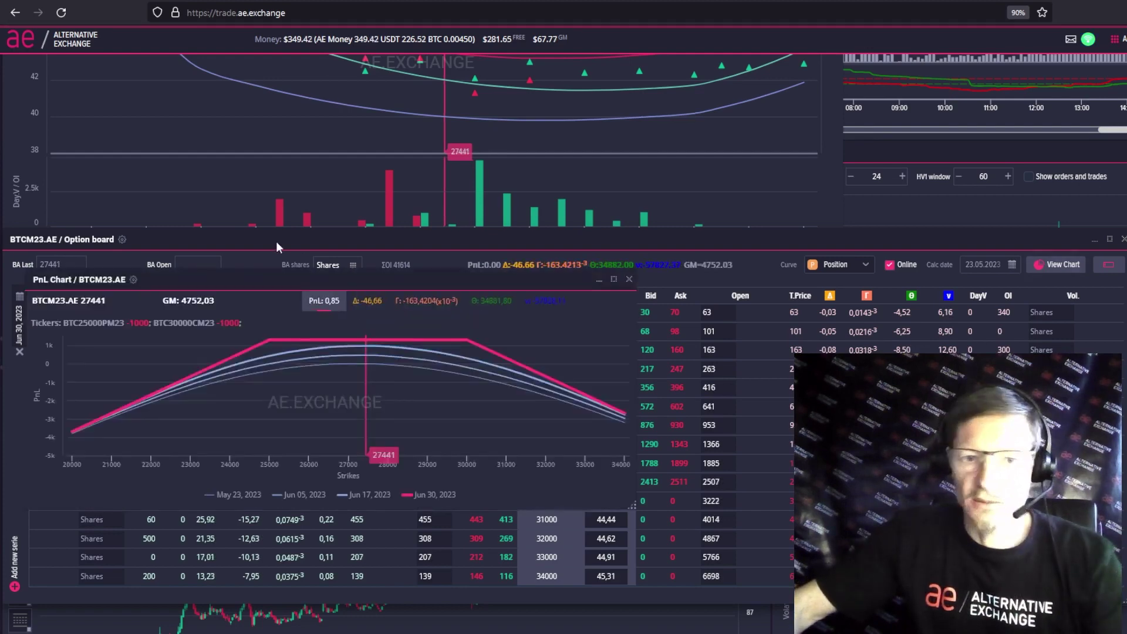
# - Move the PnL chart up and enlarge it, keeping Position IV as the pricing curve
pyautogui.moveTo(381, 287); pyautogui.dragTo(399, 116)
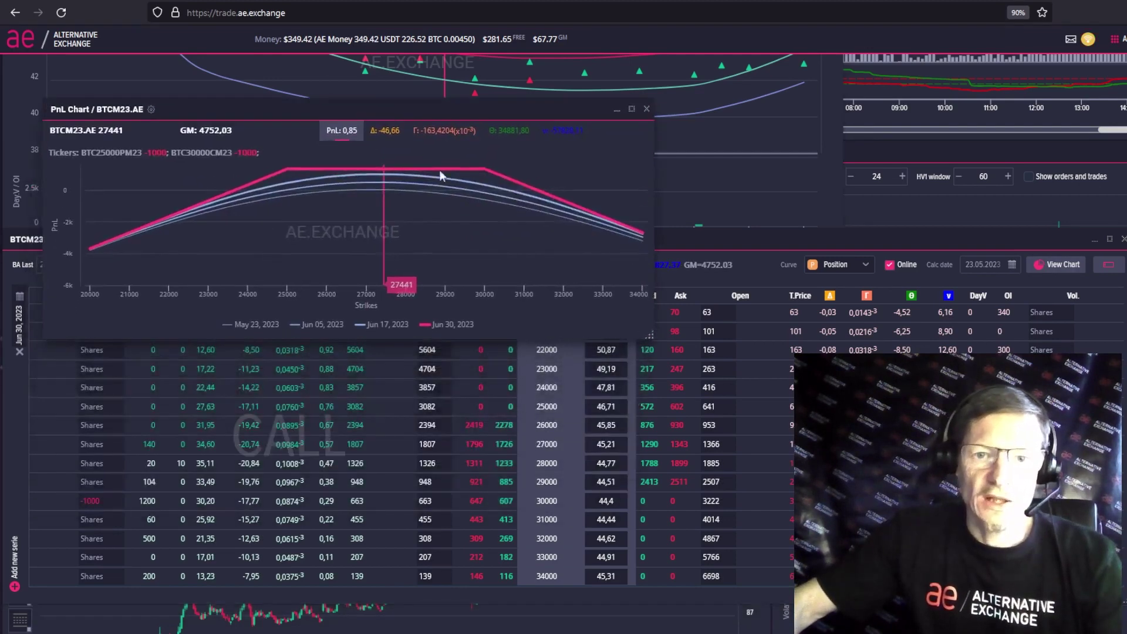
pyautogui.moveTo(649, 335); pyautogui.dragTo(711, 455)
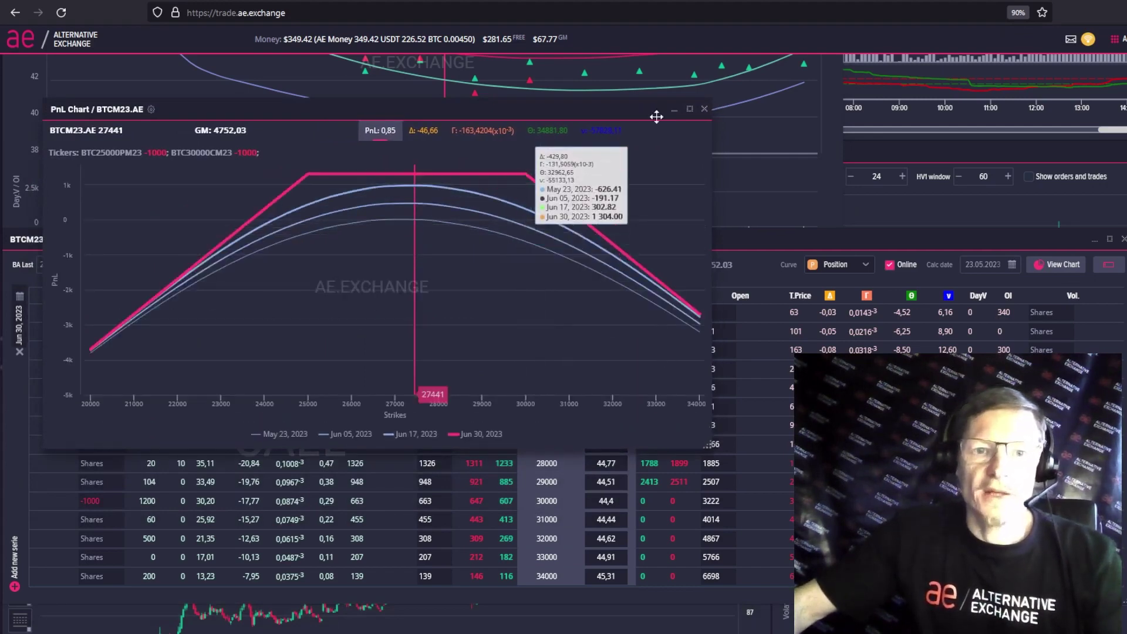
pyautogui.click(865, 265)
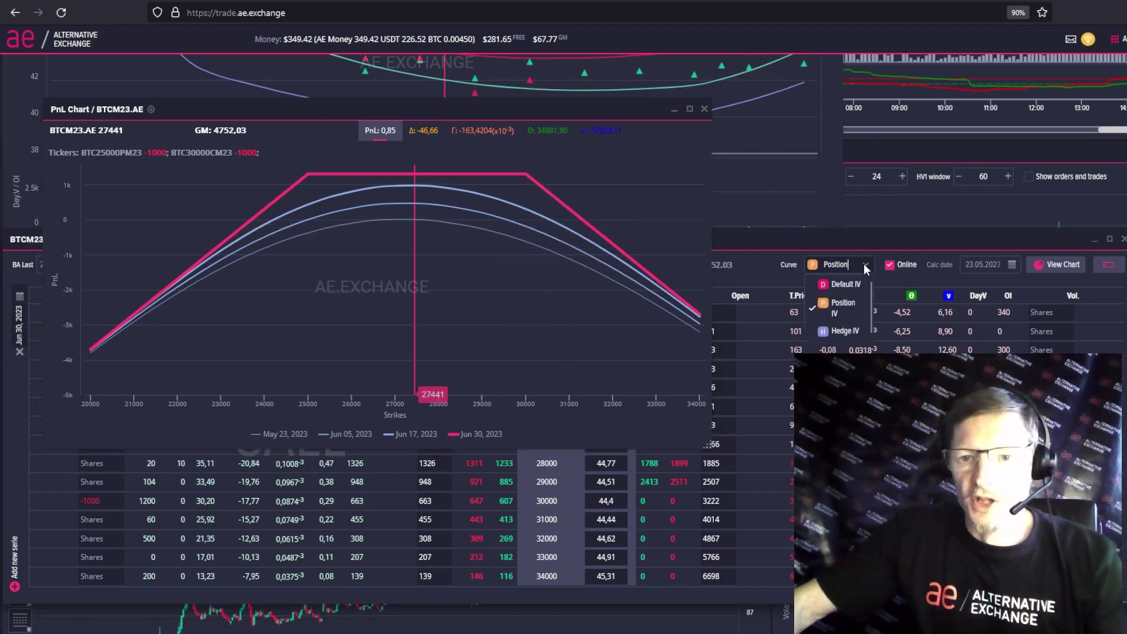
pyautogui.click(570, 110)
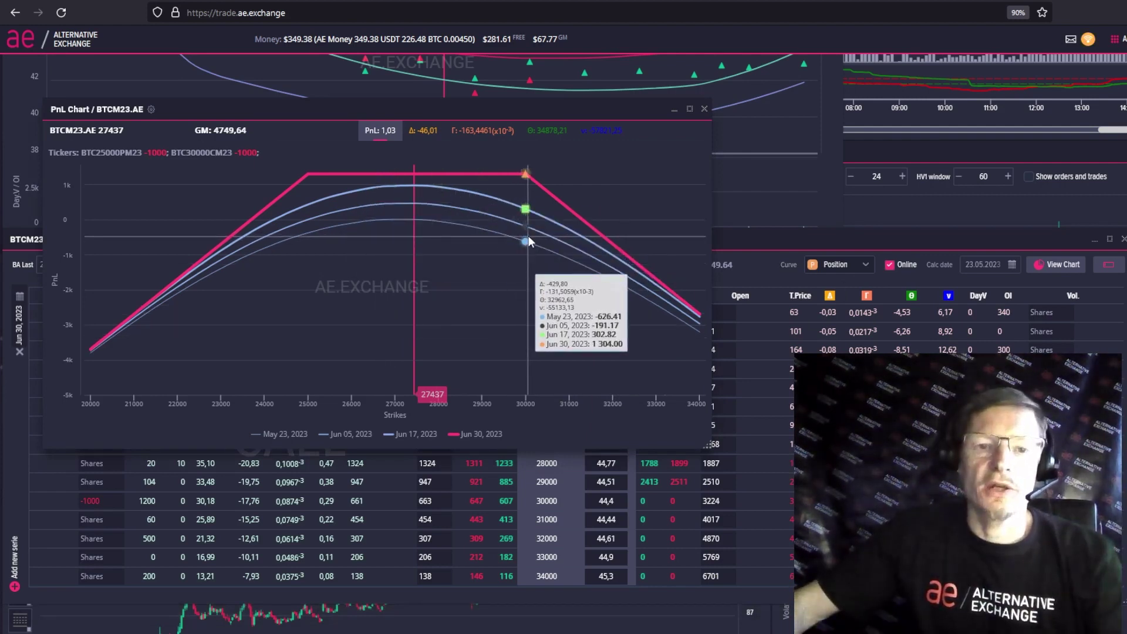
pyautogui.scroll(5, 122, 66)
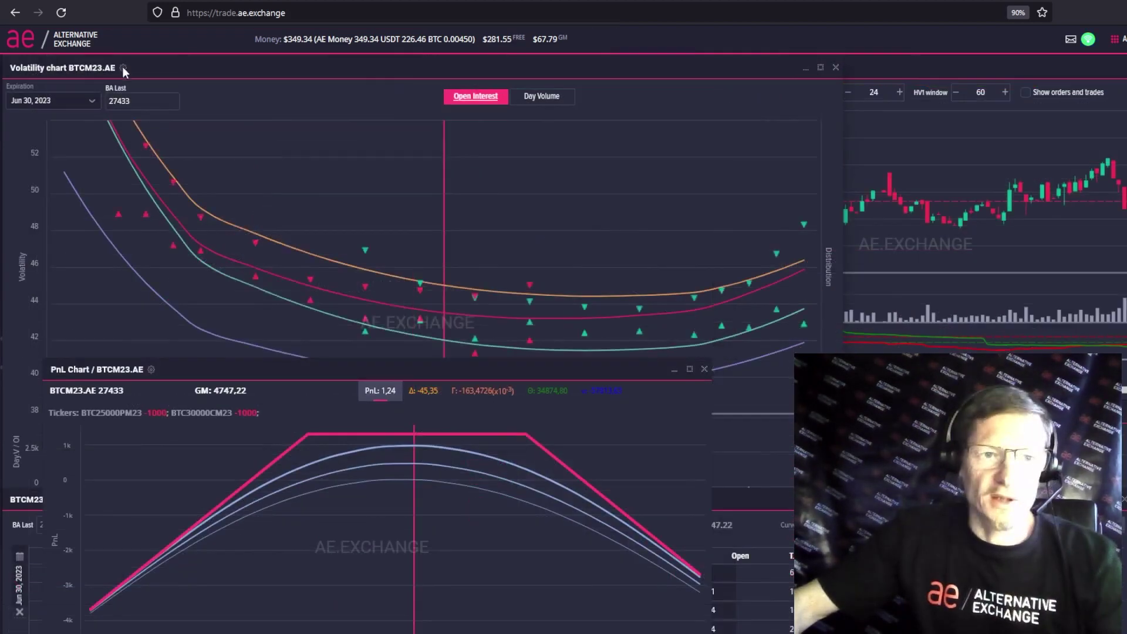
# - Save the Position IV curve settings from the volatility chart gear and bring the PnL chart forward
pyautogui.click(123, 67)
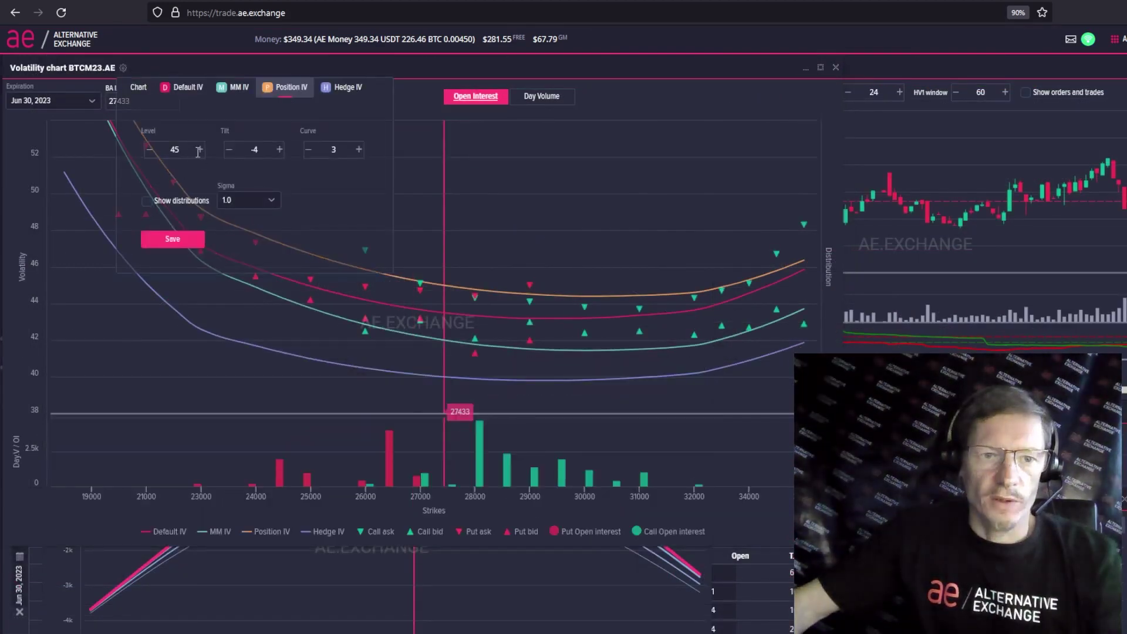
pyautogui.click(173, 239)
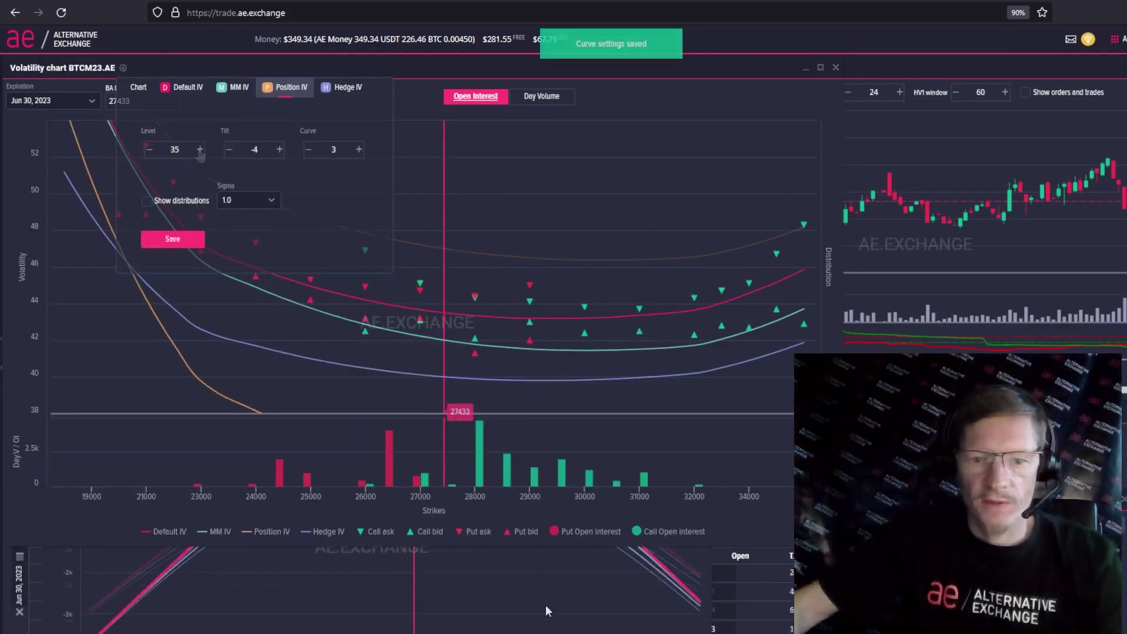
pyautogui.click(702, 568)
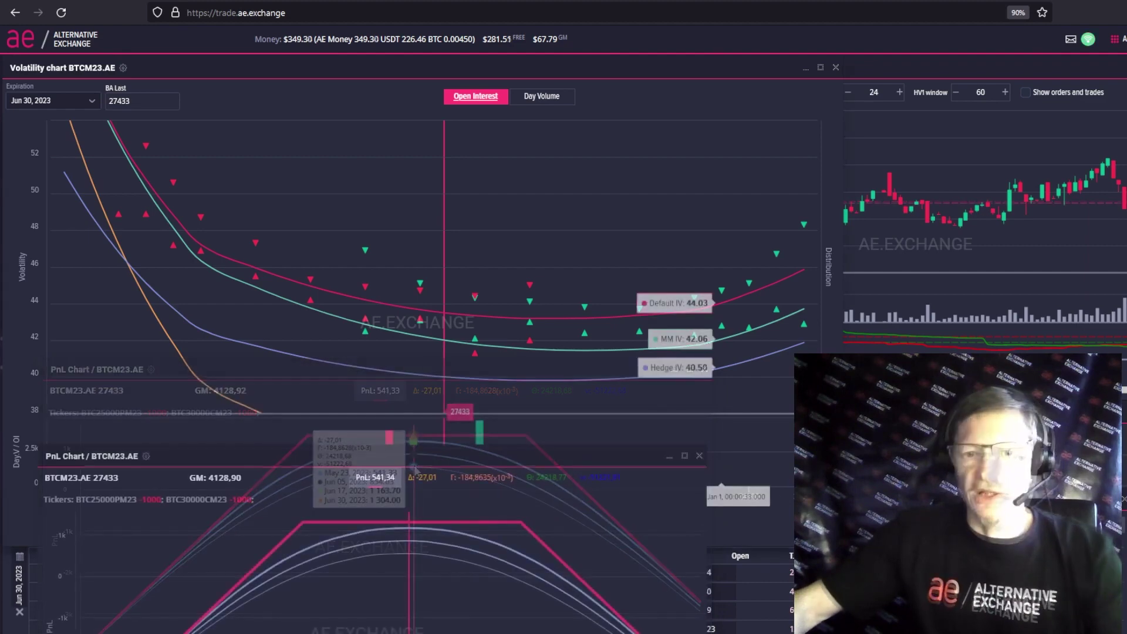
pyautogui.scroll(-2, 414, 465)
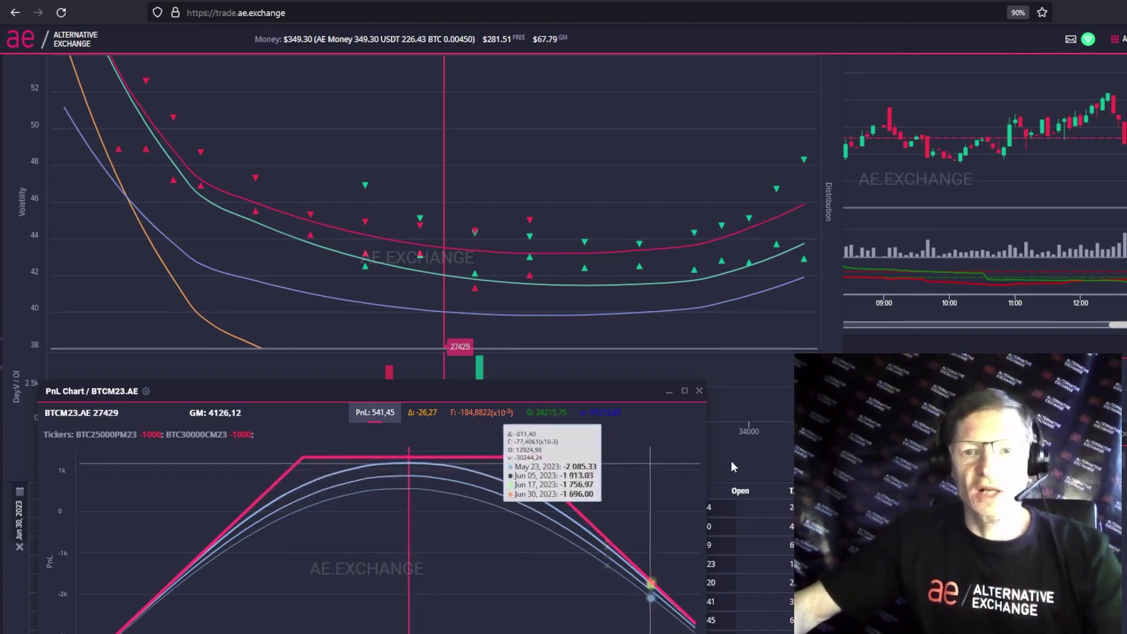
pyautogui.scroll(2, 738, 461)
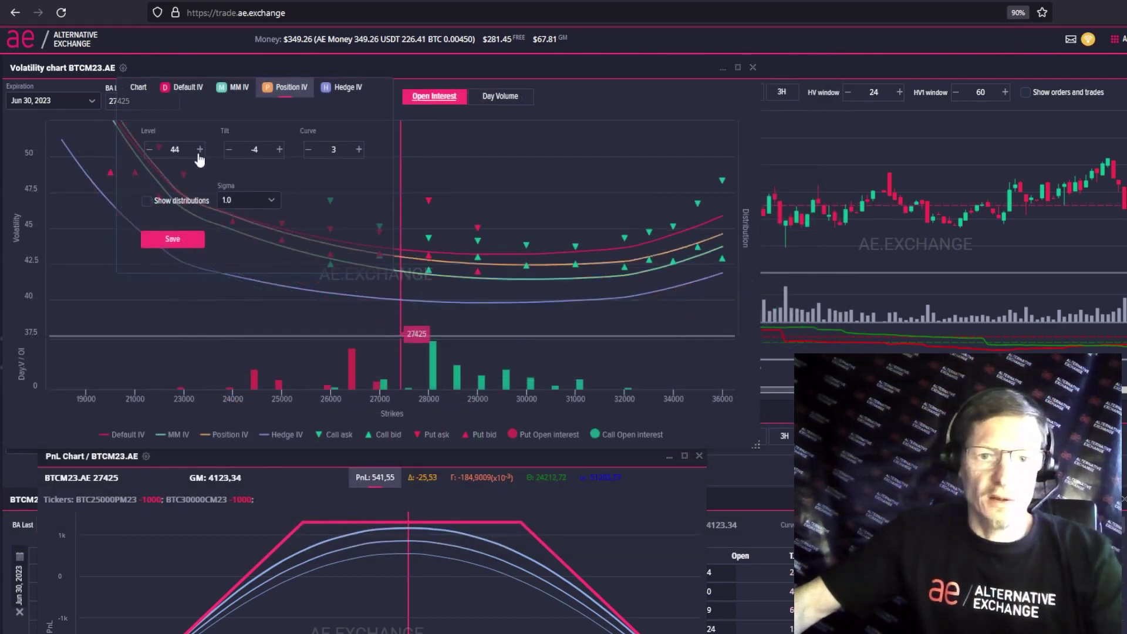
# - Raise the Position IV curve to Level 48 and move the PnL Chart window higher
pyautogui.click(198, 150)
pyautogui.click(199, 150)
pyautogui.click(199, 151)
pyautogui.click(199, 150)
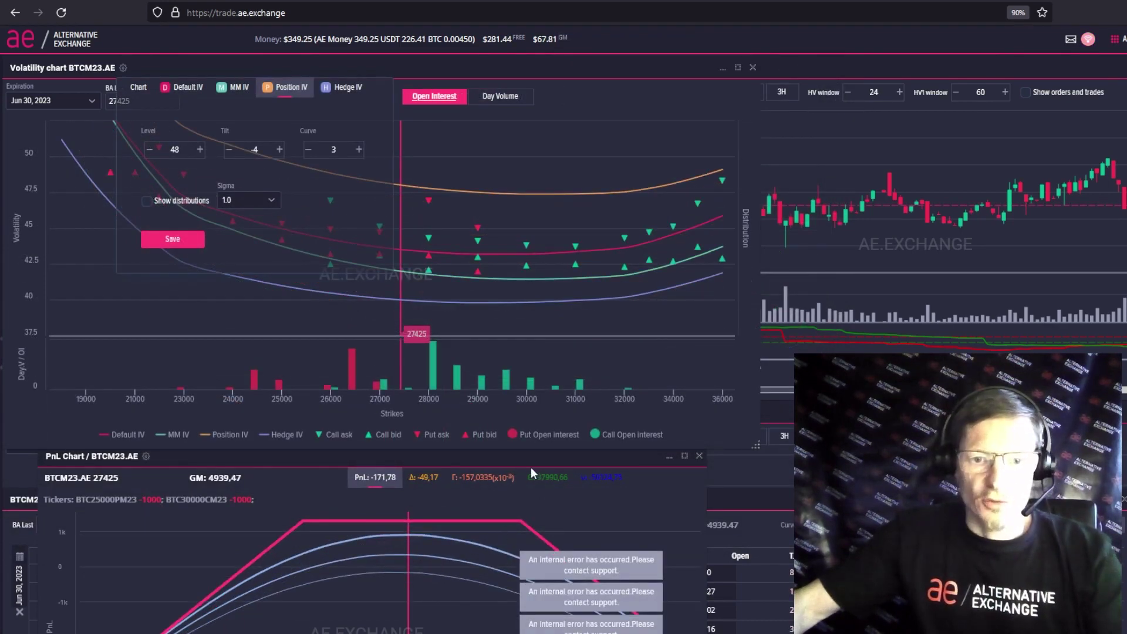
pyautogui.moveTo(531, 456); pyautogui.dragTo(489, 290)
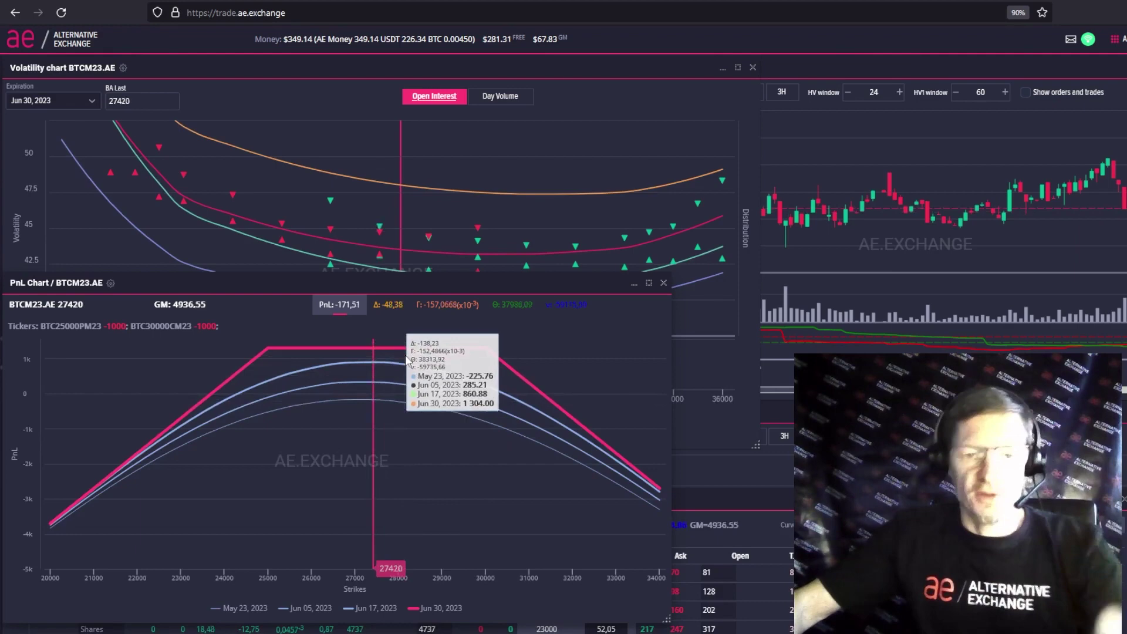
pyautogui.scroll(-3, 406, 360)
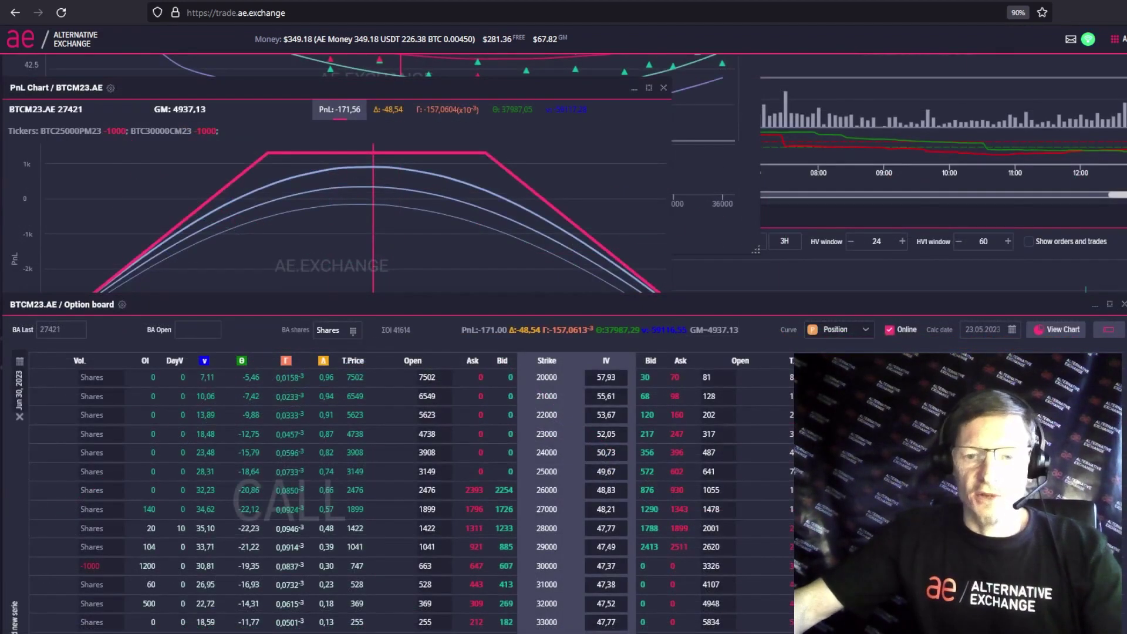
# - Price the option board on the Default IV curve (20000 strike IV 53,08) and reshow the volatility chart
pyautogui.scroll(-1, 594, 553)
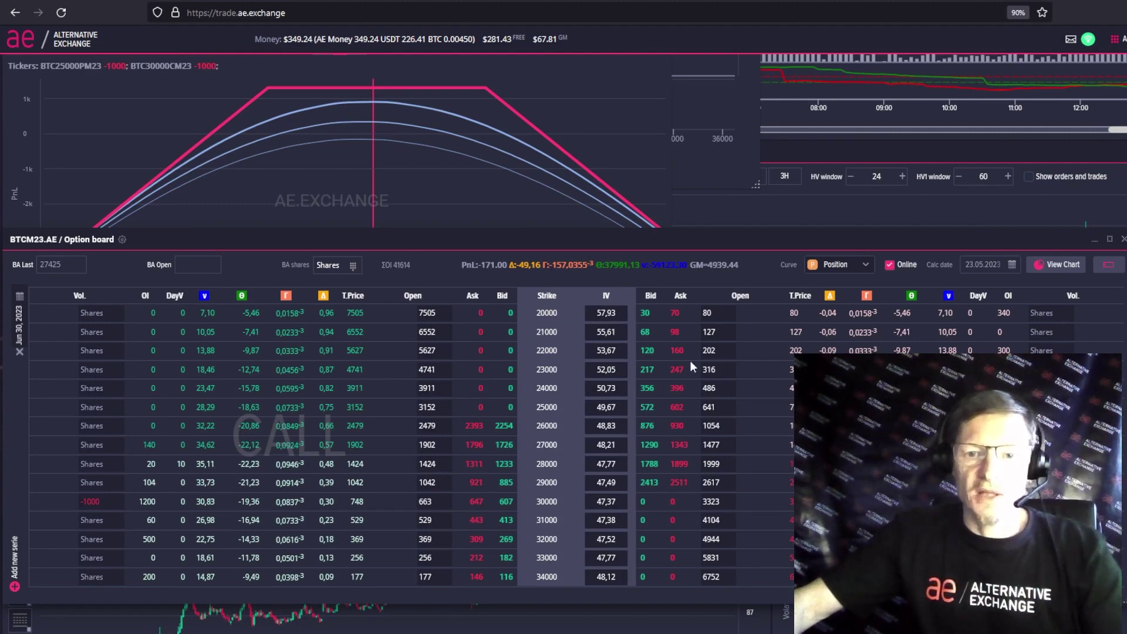
pyautogui.click(867, 265)
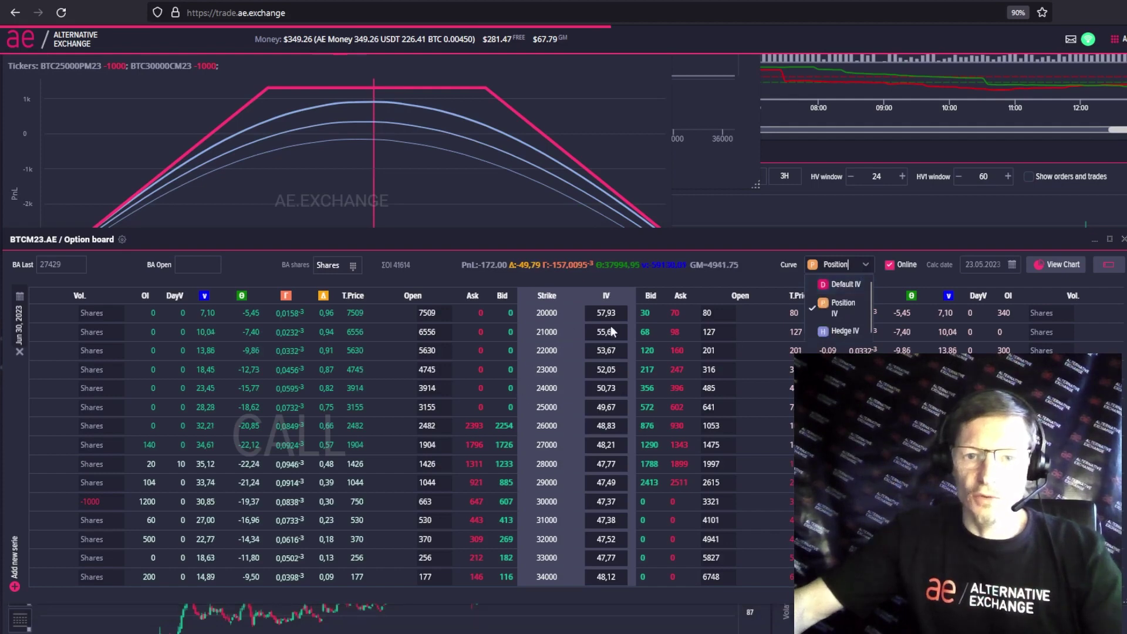
pyautogui.click(841, 285)
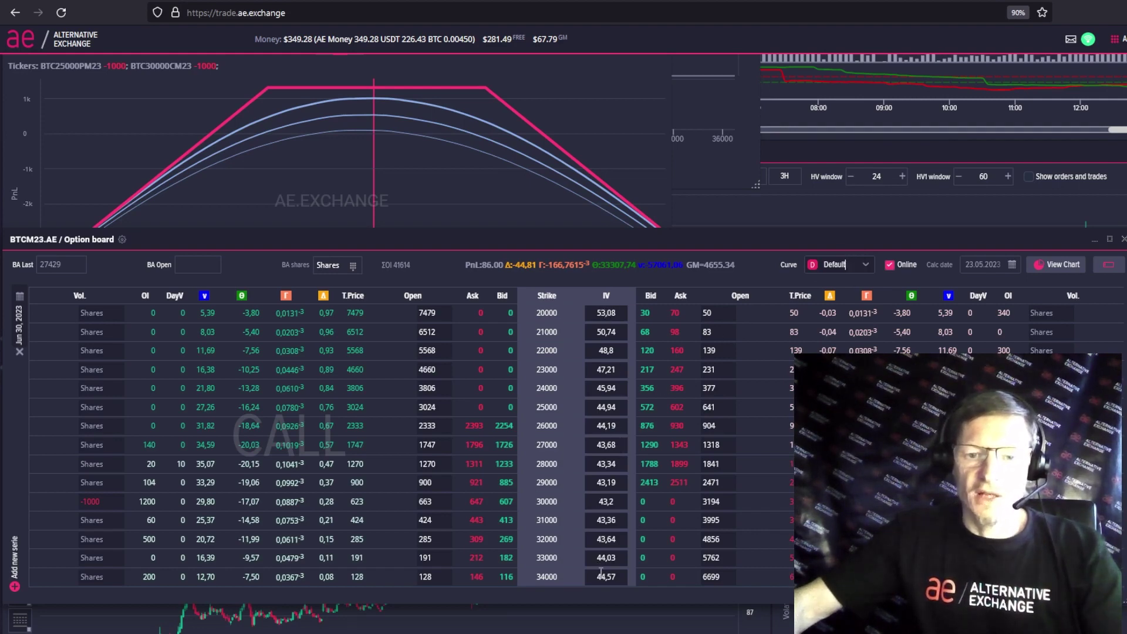
pyautogui.click(579, 520)
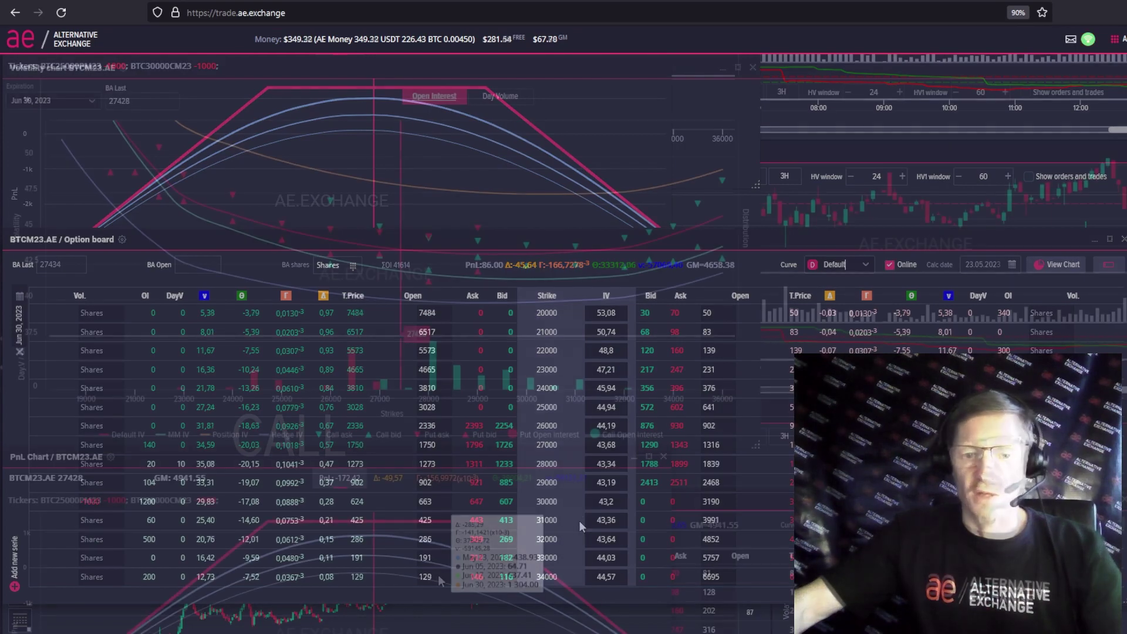